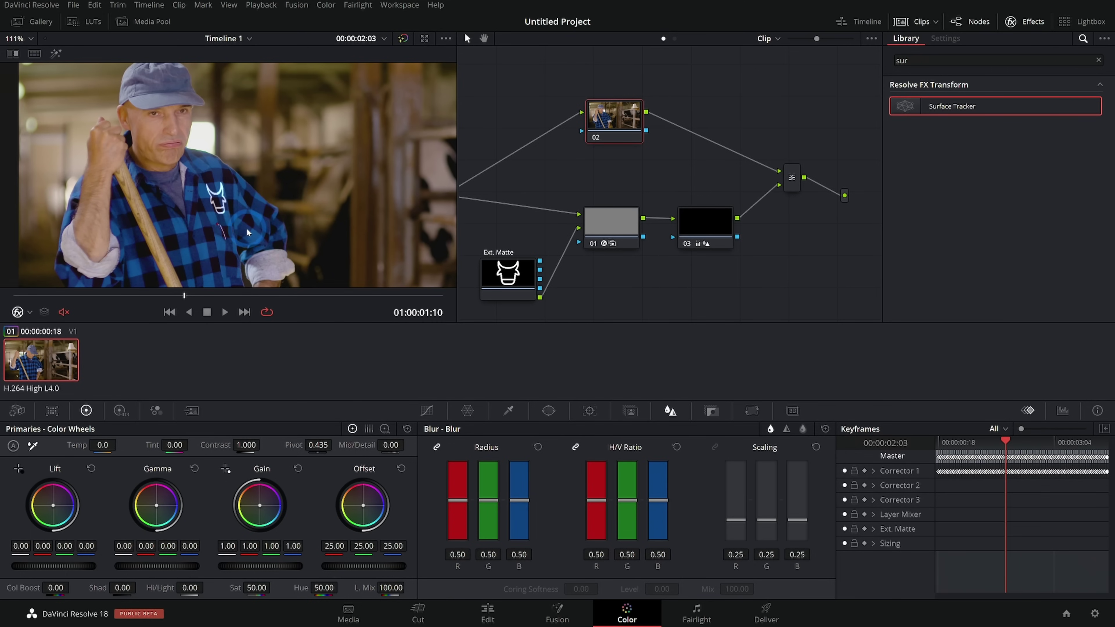
Search the effects library for "sur" and locate the Surface Tracker effect.
left_click(558, 610)
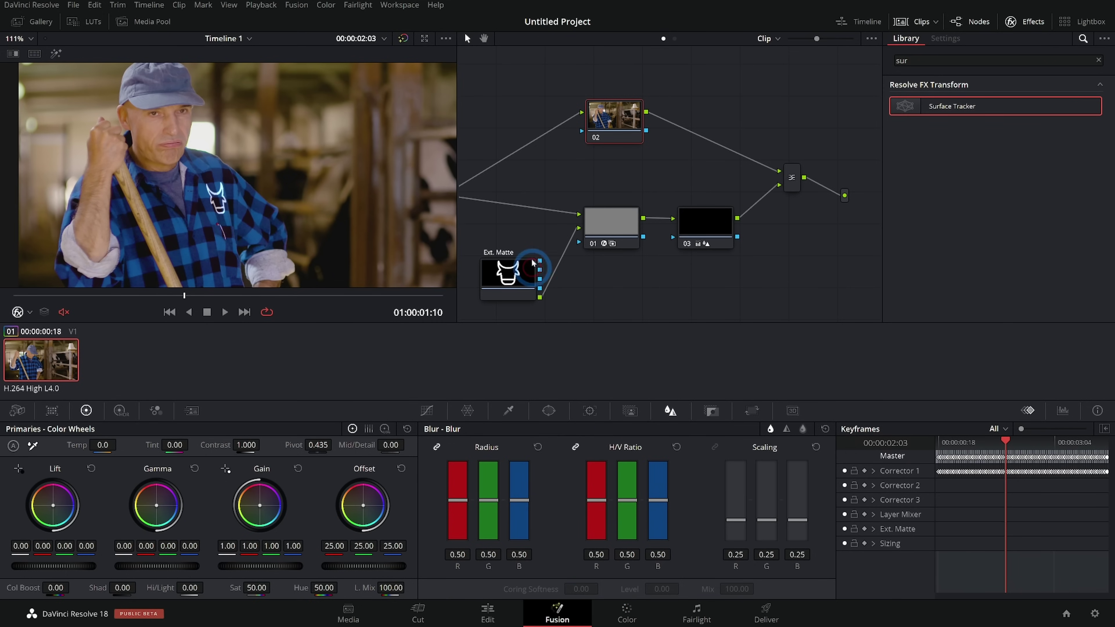
type("sur")
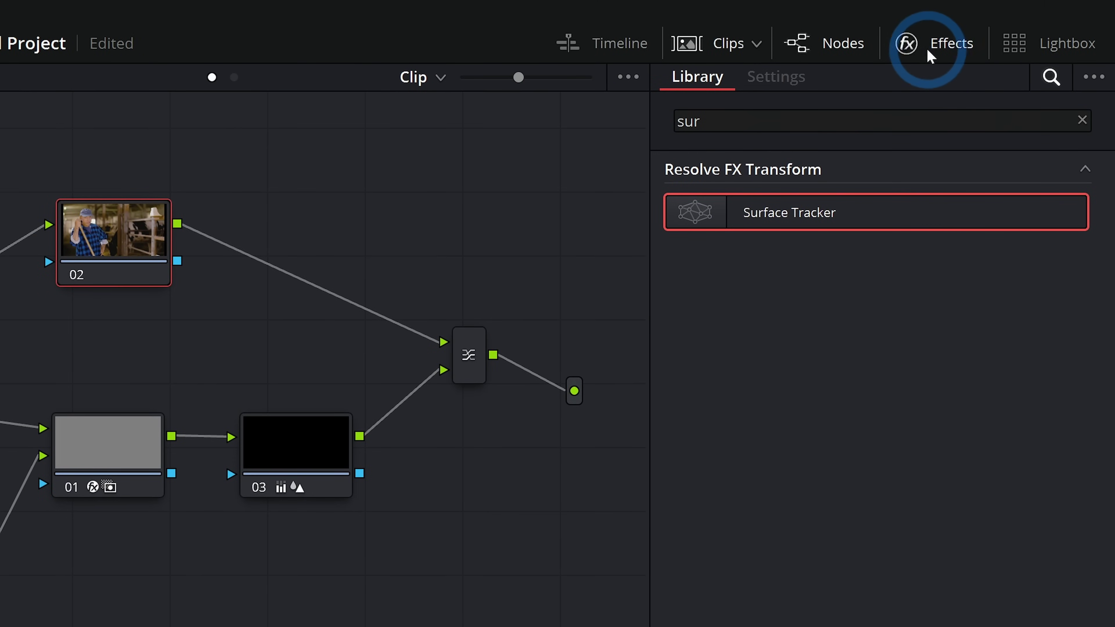
left_click(934, 47)
left_click(934, 47)
key("BackSpace")
key("BackSpace")
key("BackSpace")
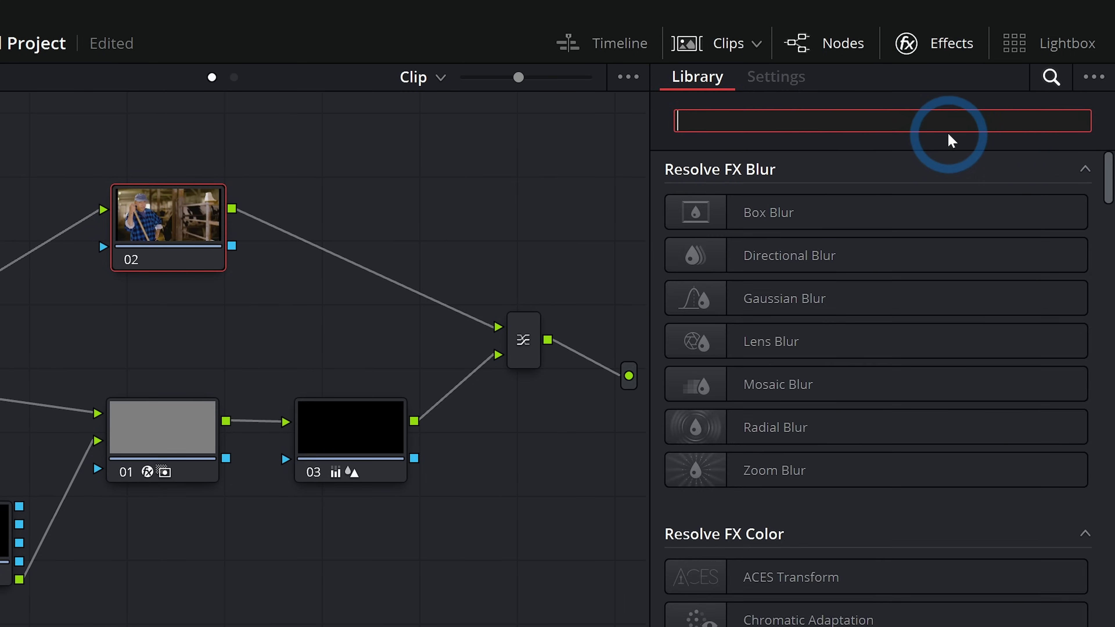
type("sur")
left_click(803, 215)
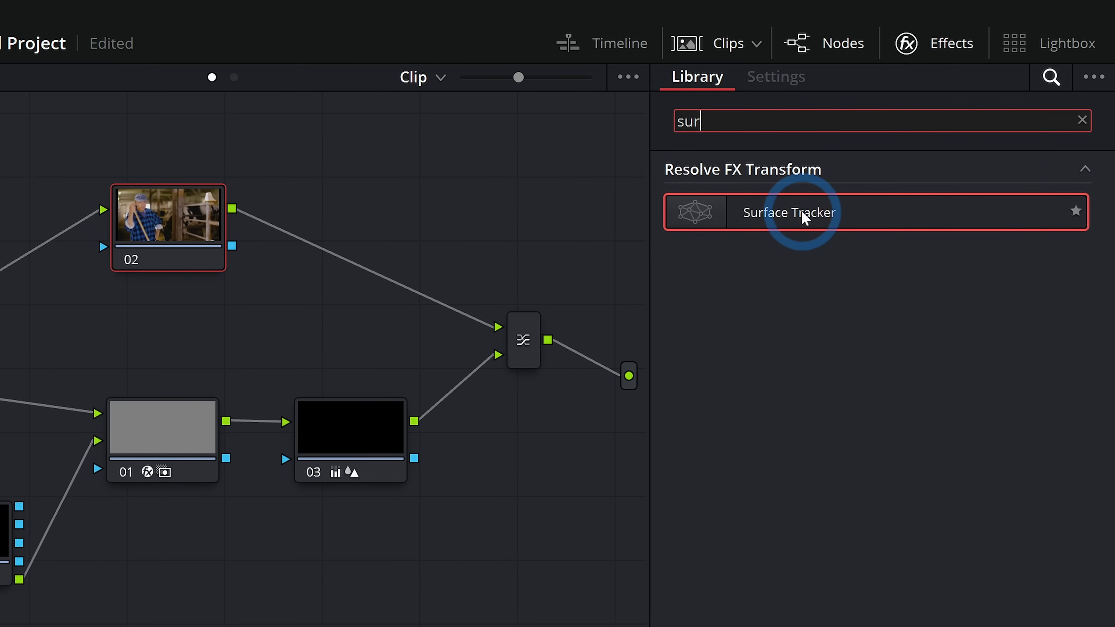
left_click_drag(803, 215, 786, 252)
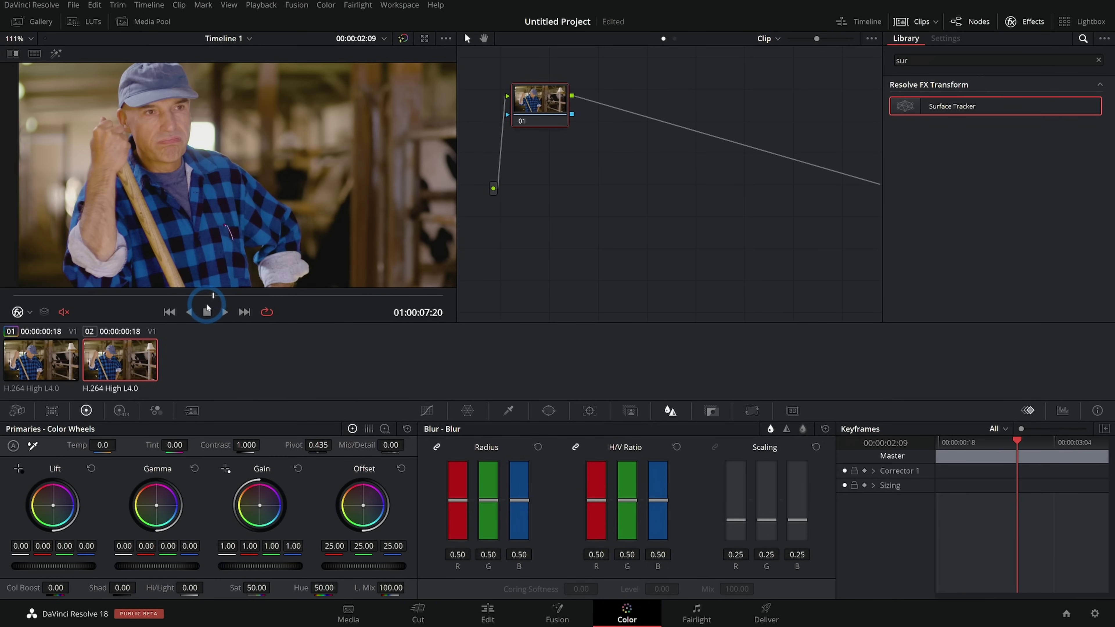
Apply the Surface Tracker effect to node 01 of the second clip.
left_click_drag(207, 308, 234, 299)
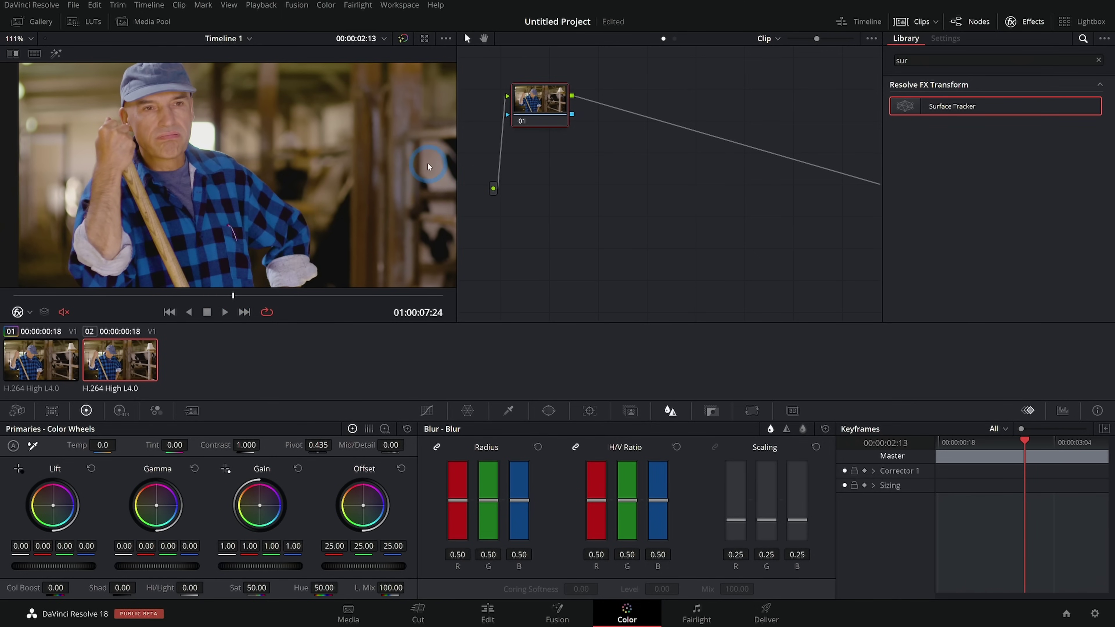
left_click_drag(910, 108, 592, 130)
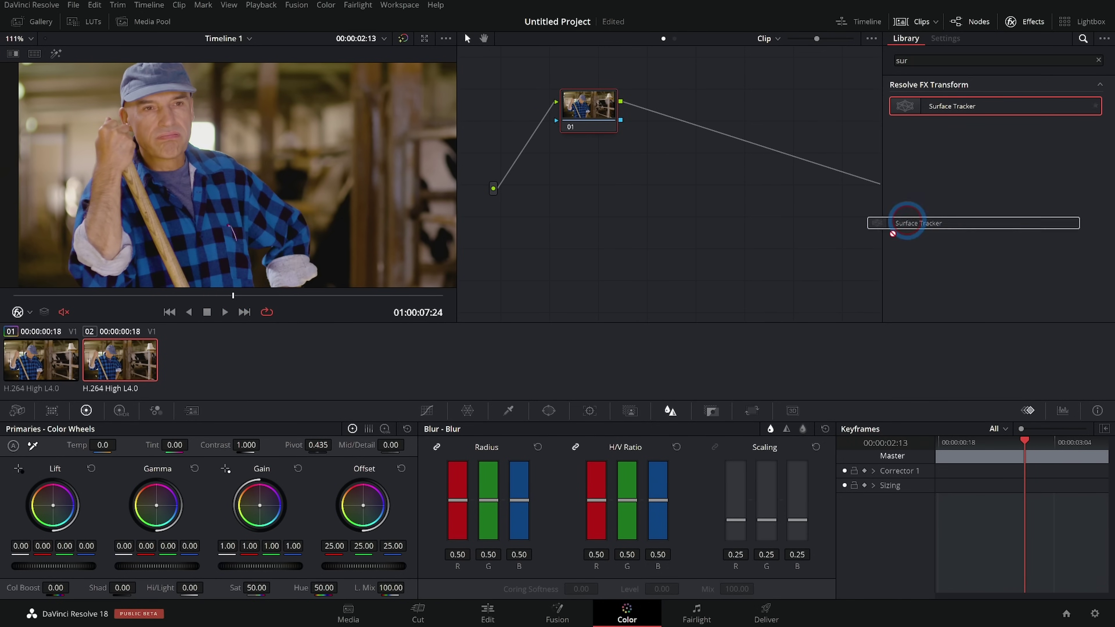
left_click_drag(560, 234, 551, 198)
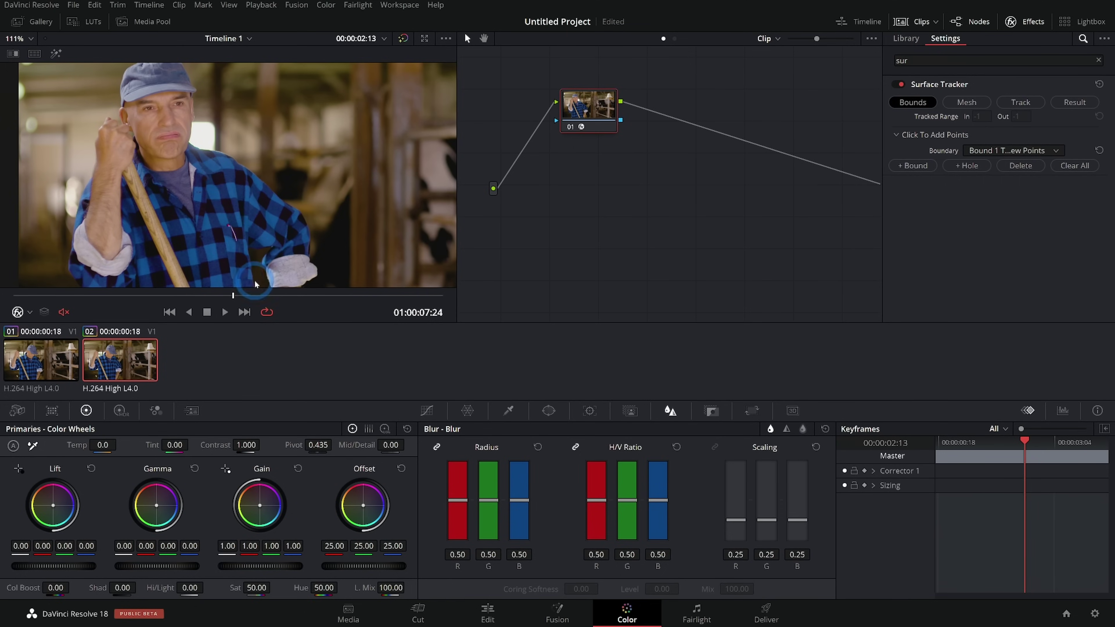
At frame 00:00:02:11, outline a Surface Tracker boundary around the plaid shirt's chest, from the shoulder down to the pen.
mouse_move(245, 297)
left_mouse_down()
mouse_move(343, 301)
mouse_move(224, 304)
left_mouse_up()
scroll(233, 190, "up", 6)
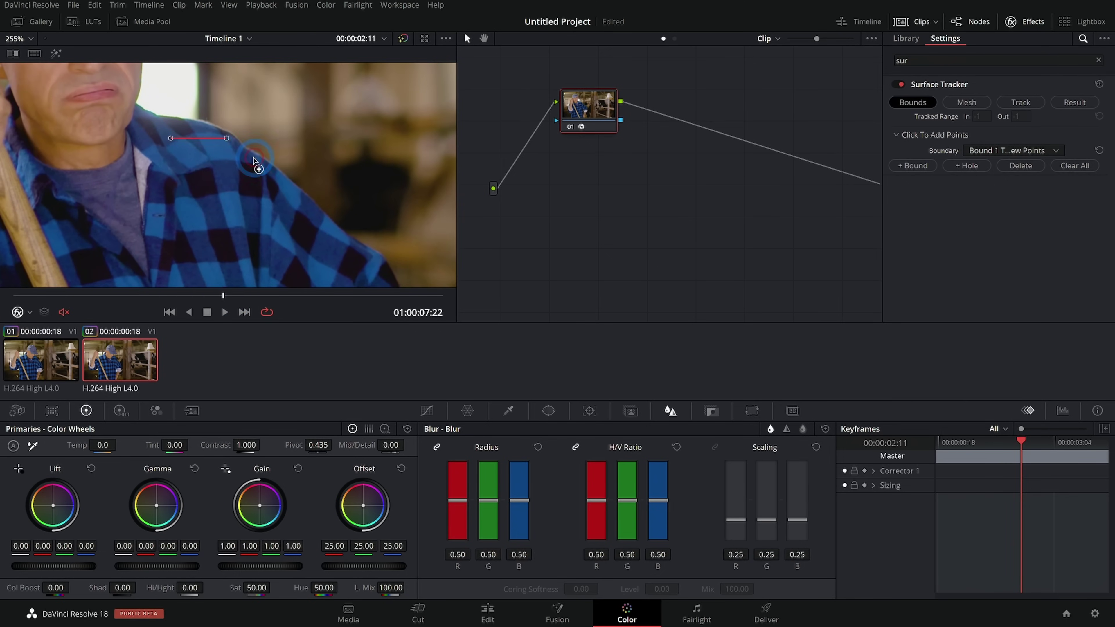
left_click(273, 183)
left_click(268, 241)
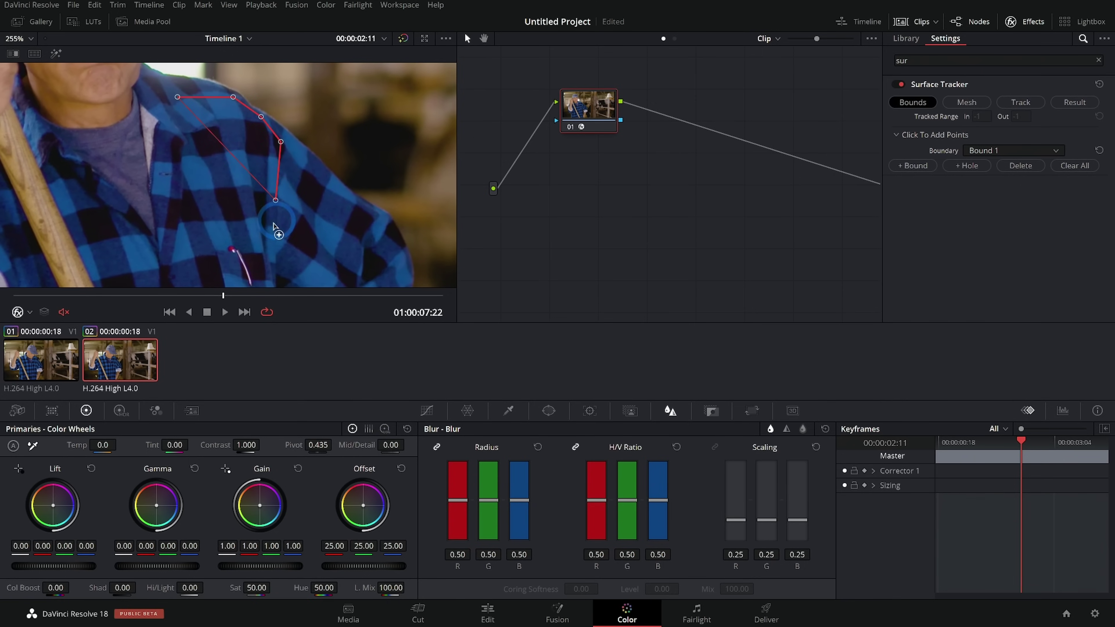
left_click(266, 250)
left_click(236, 262)
left_click(199, 260)
left_click(174, 236)
left_click(173, 150)
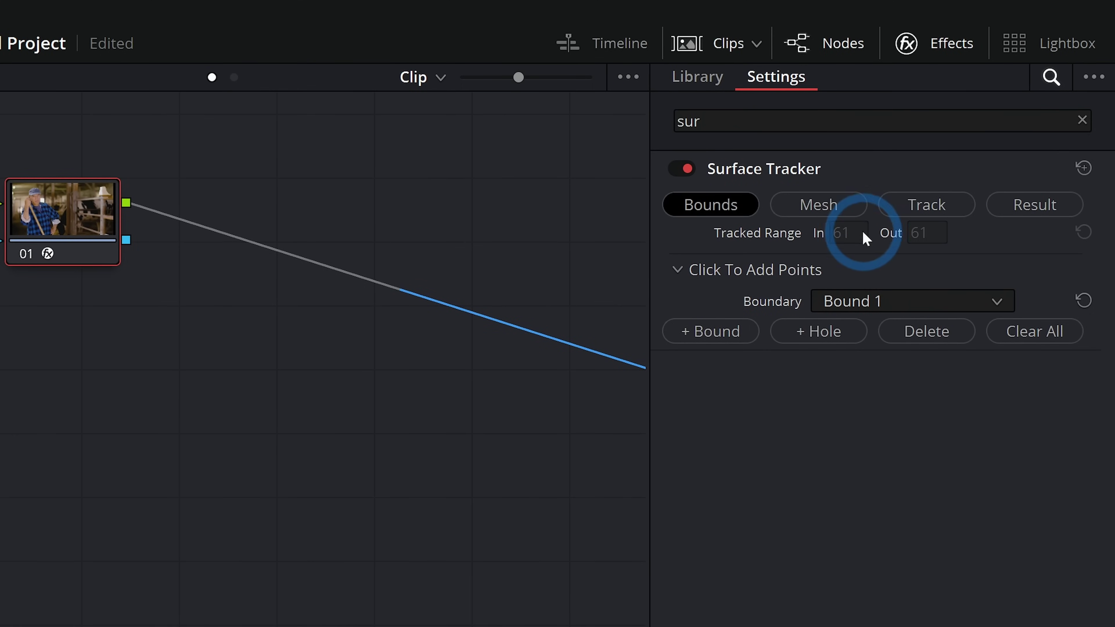
Generate the mesh inside the shirt boundary and track it forward then in reverse.
left_click(813, 207)
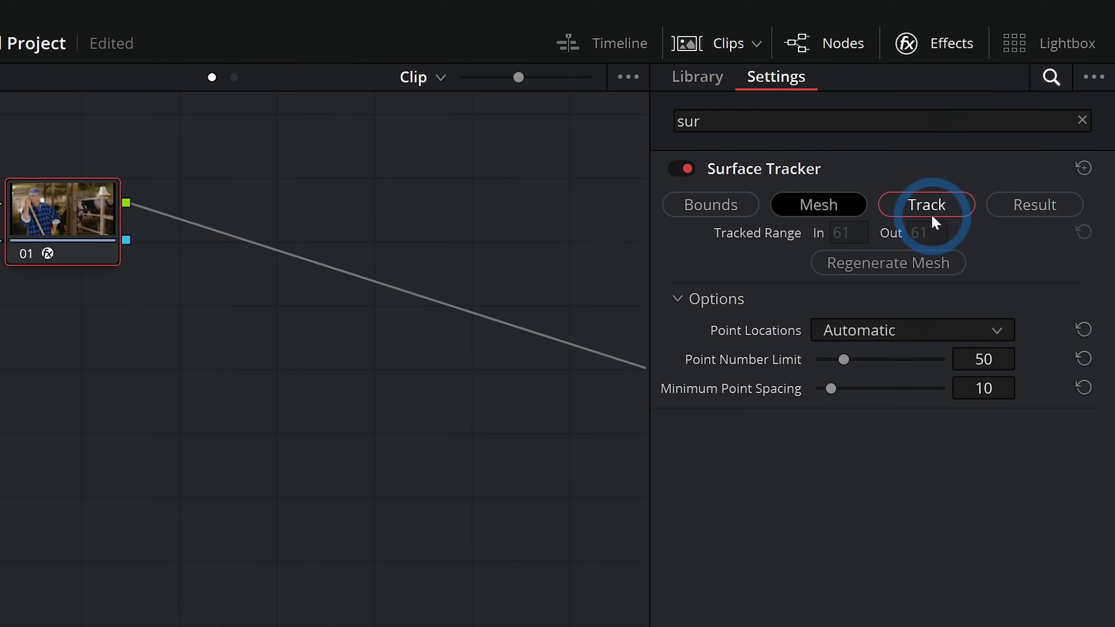
left_click(1024, 103)
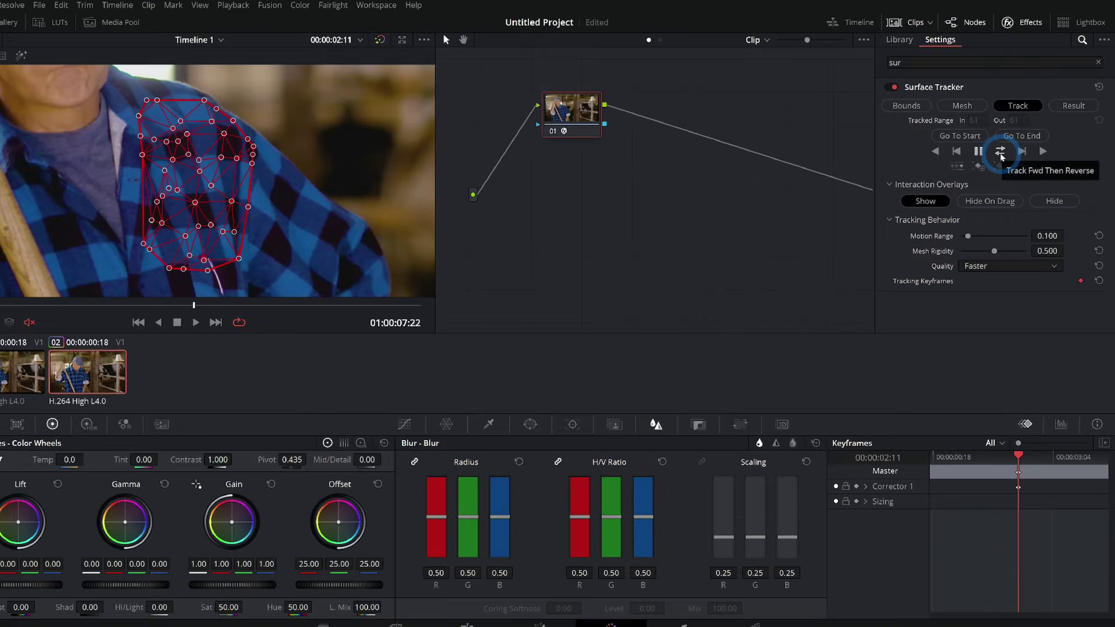
left_click(892, 294)
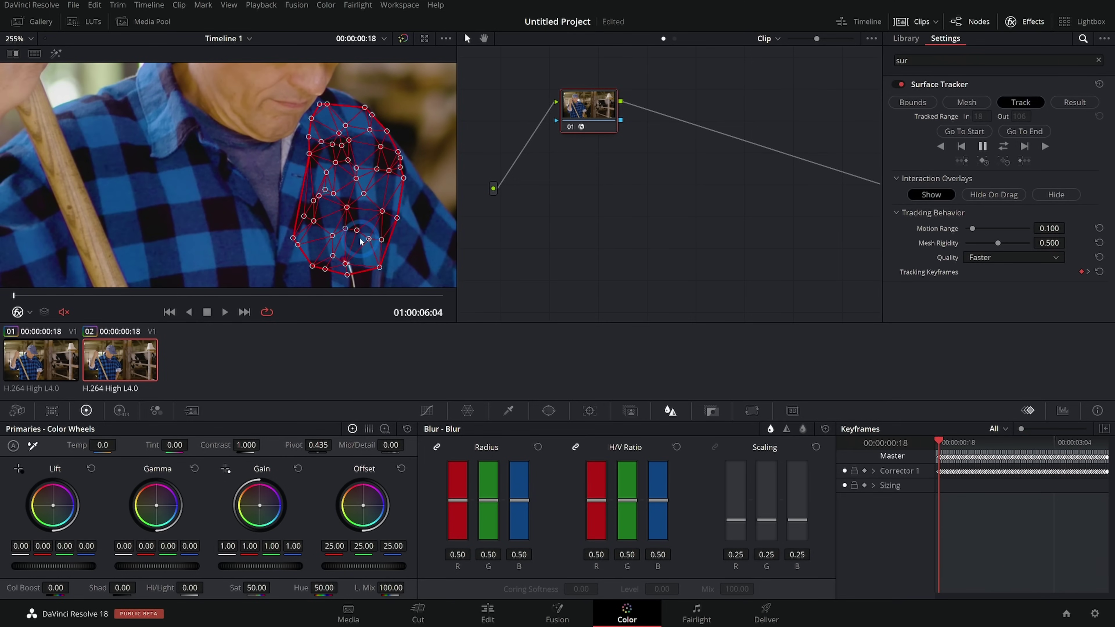
Scrub and play the clip in both directions to examine how the mesh follows the shirt.
left_click_drag(117, 295, 264, 294)
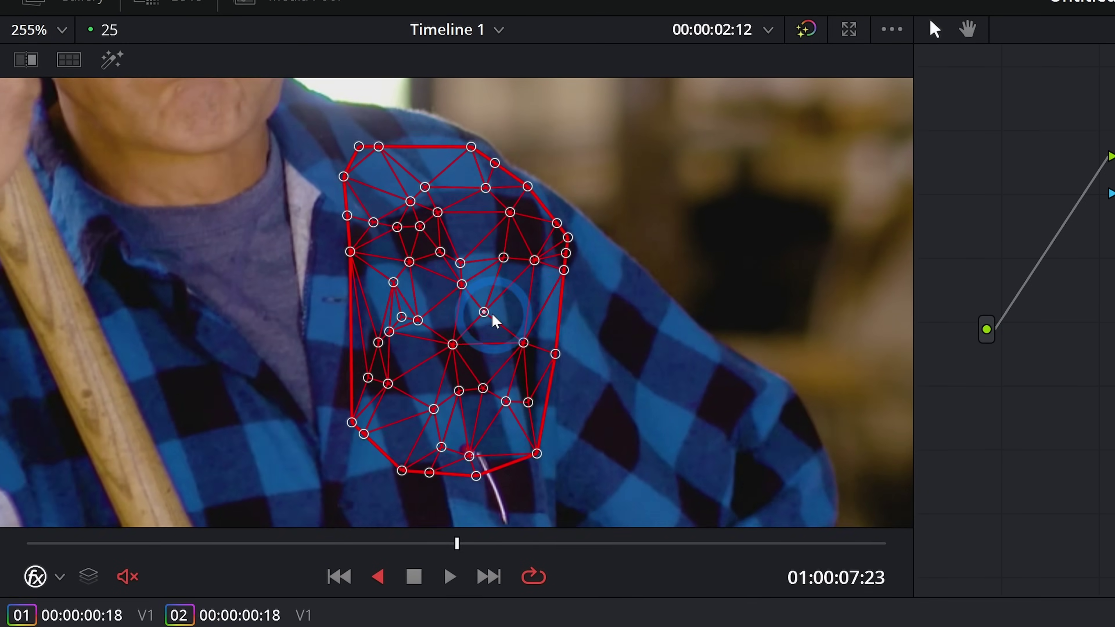
key("l")
key("l")
key("j")
key("k")
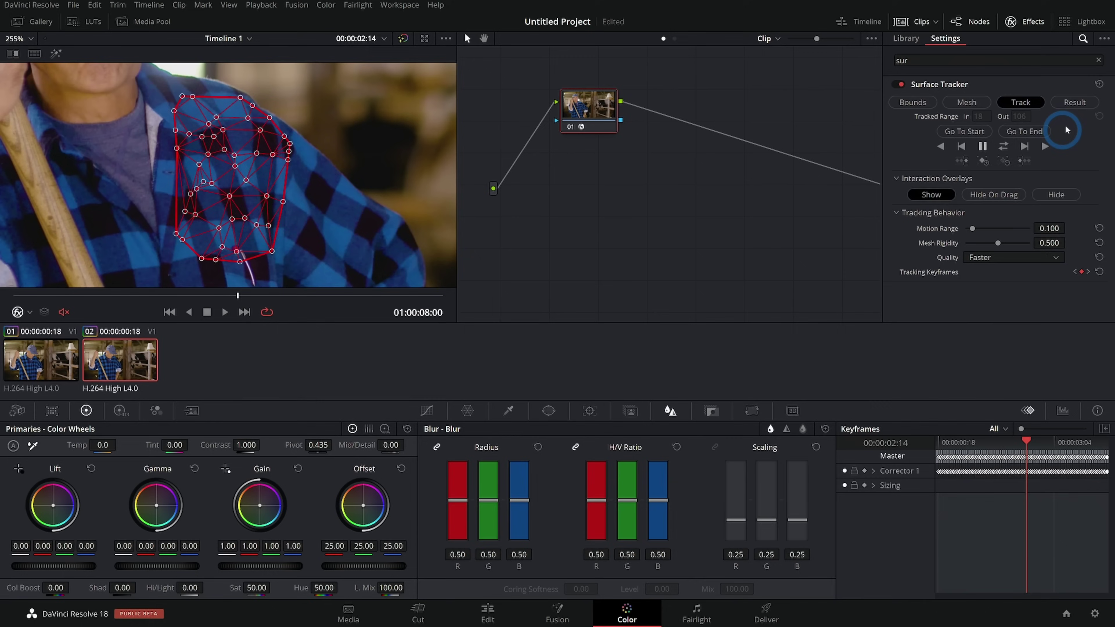
Switch the Surface Tracker to its Result stage and add an OFX input to node 01.
left_click(1075, 107)
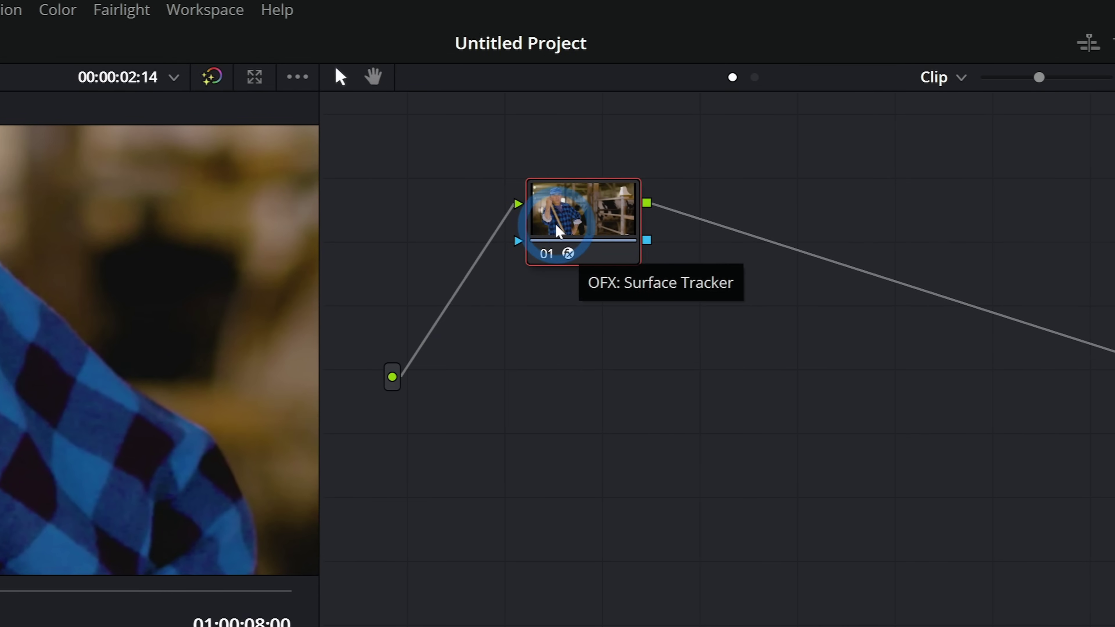
right_click(558, 220)
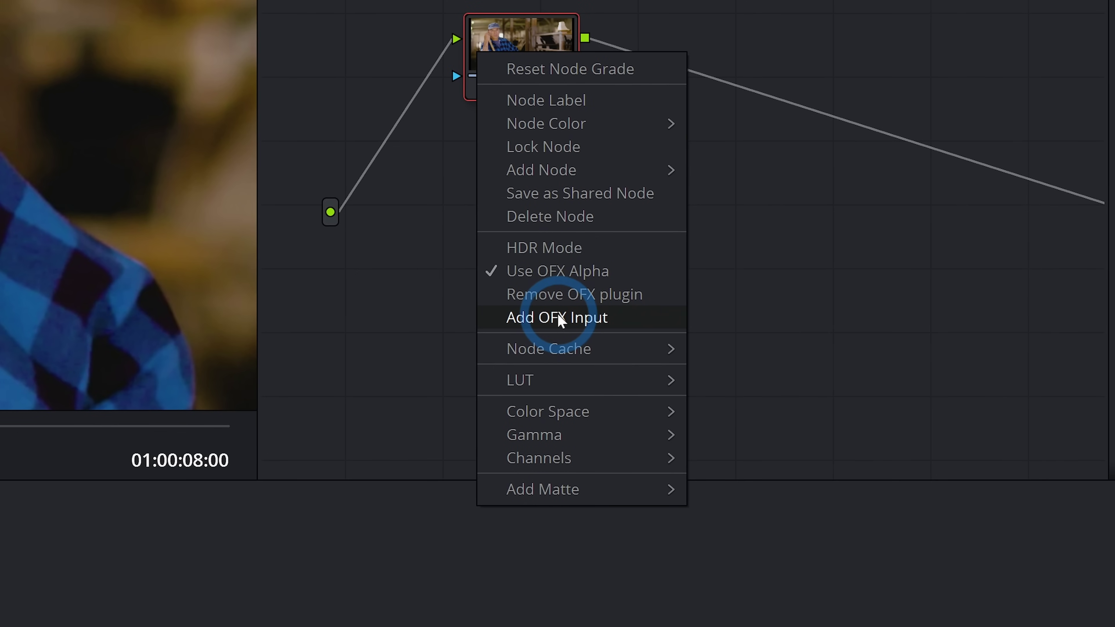
left_click(559, 319)
left_click_drag(525, 59, 660, 128)
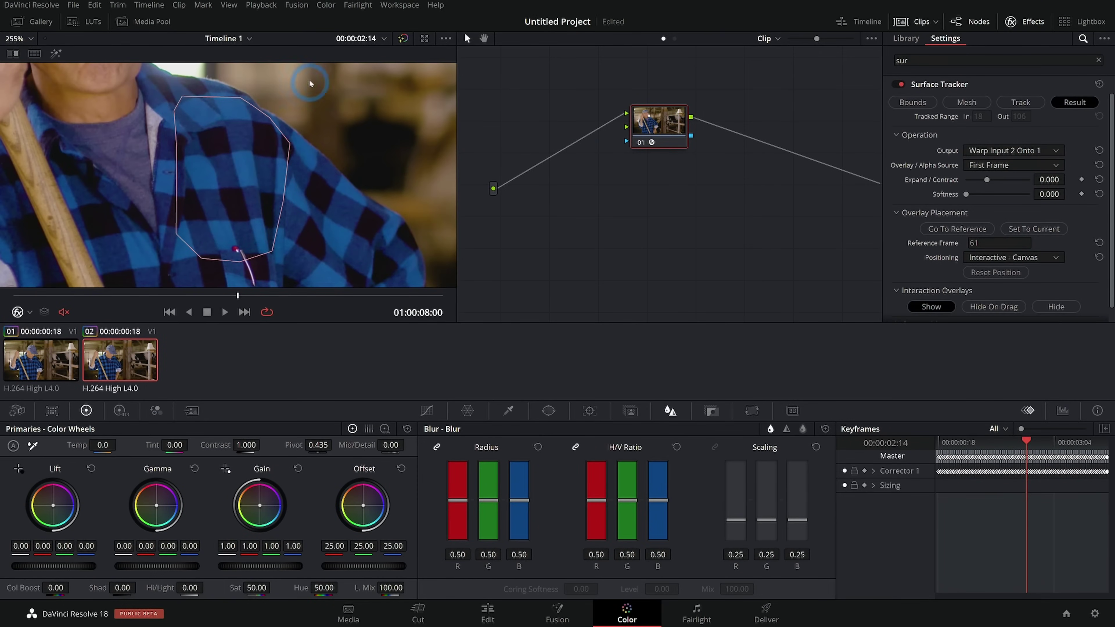
Add the white cow-head image from the media pool to the node graph as an external matte.
left_click(147, 22)
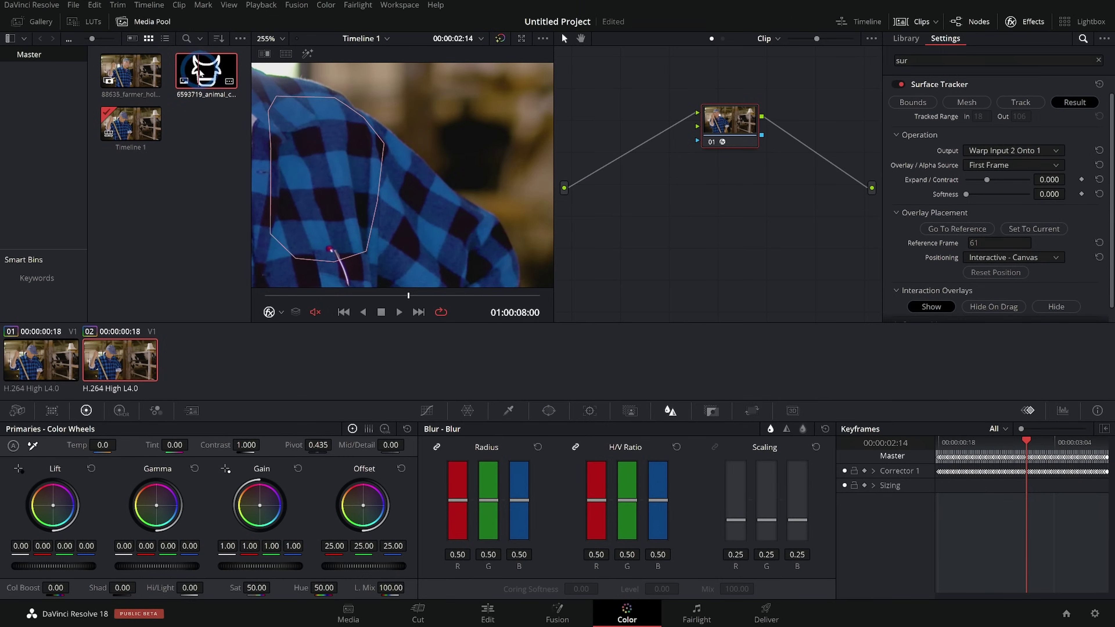
left_click_drag(205, 75, 619, 230)
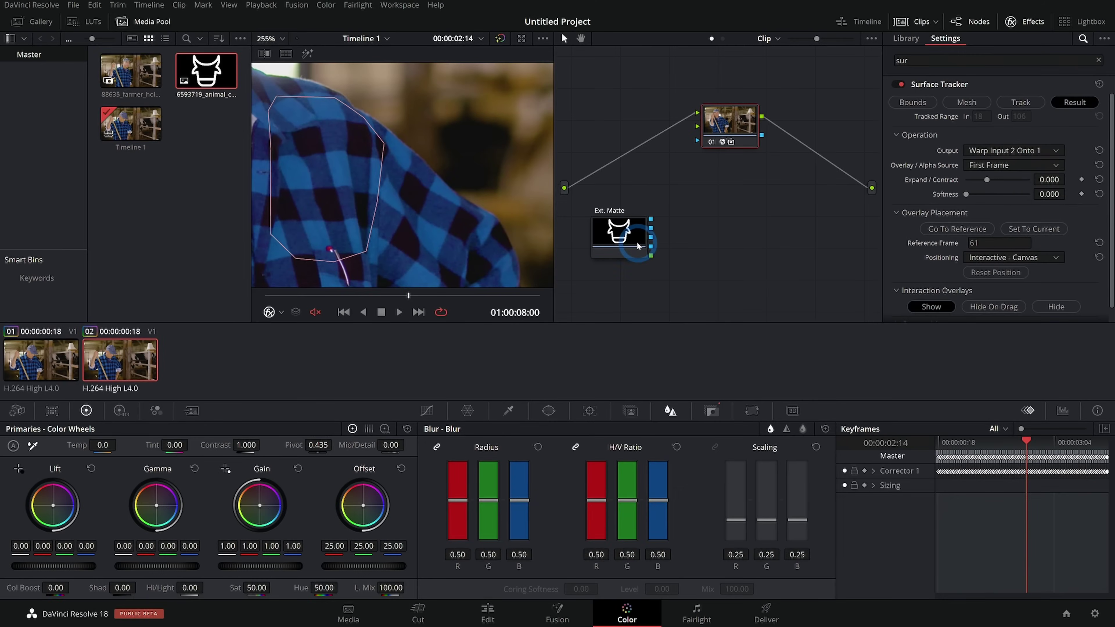
left_click(154, 24)
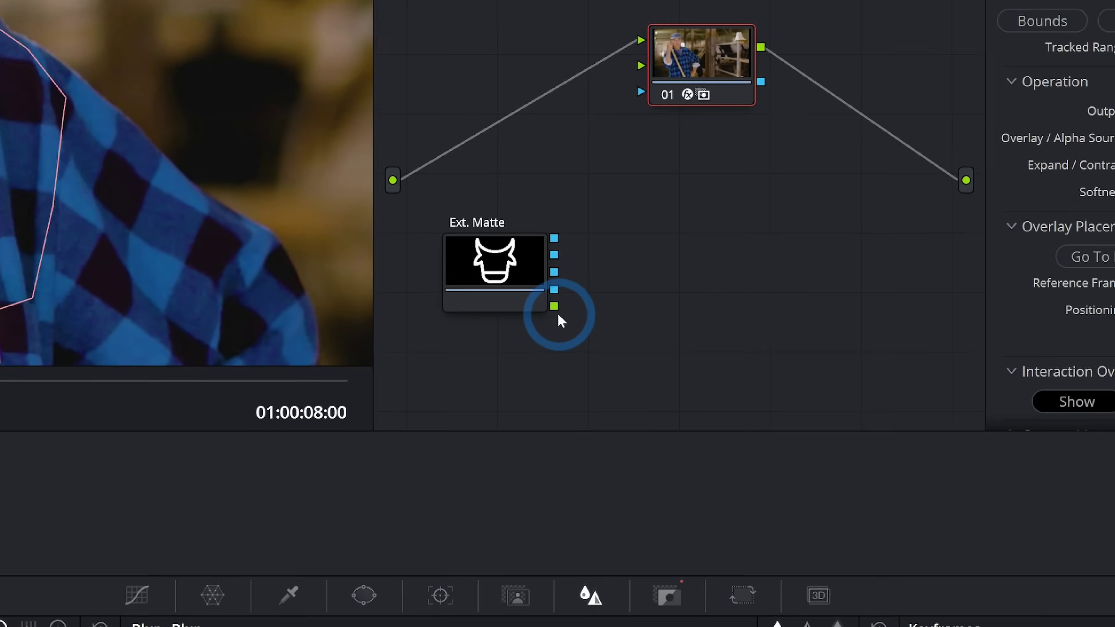
Connect the external matte's RGB output to node 01's second RGB input and check the overlay at another frame.
left_click_drag(554, 306, 634, 70)
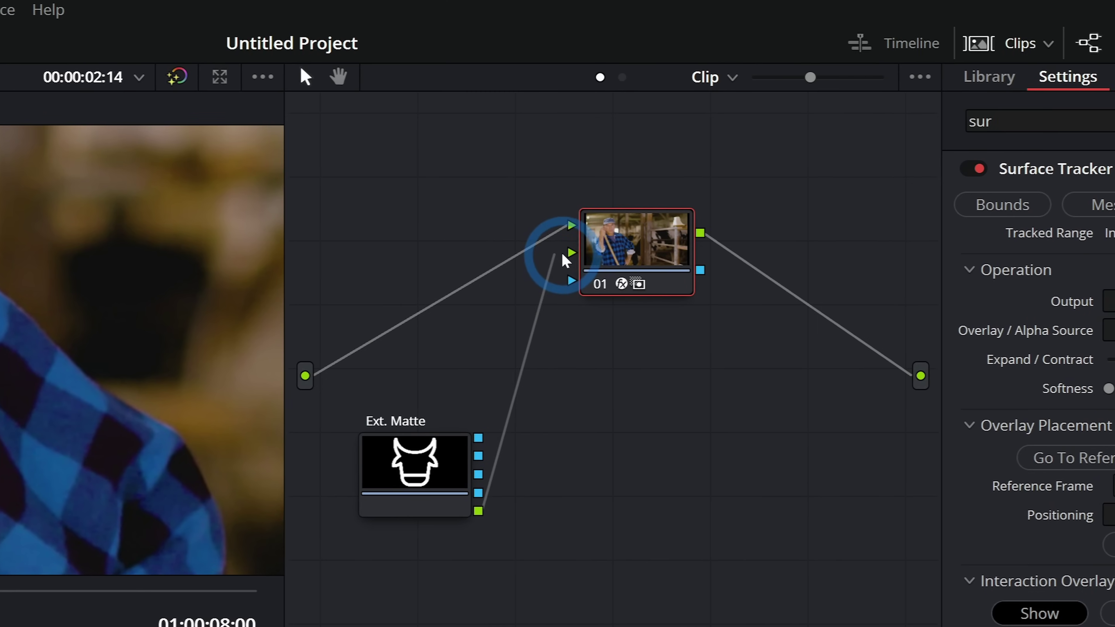
left_click_drag(565, 258, 571, 254)
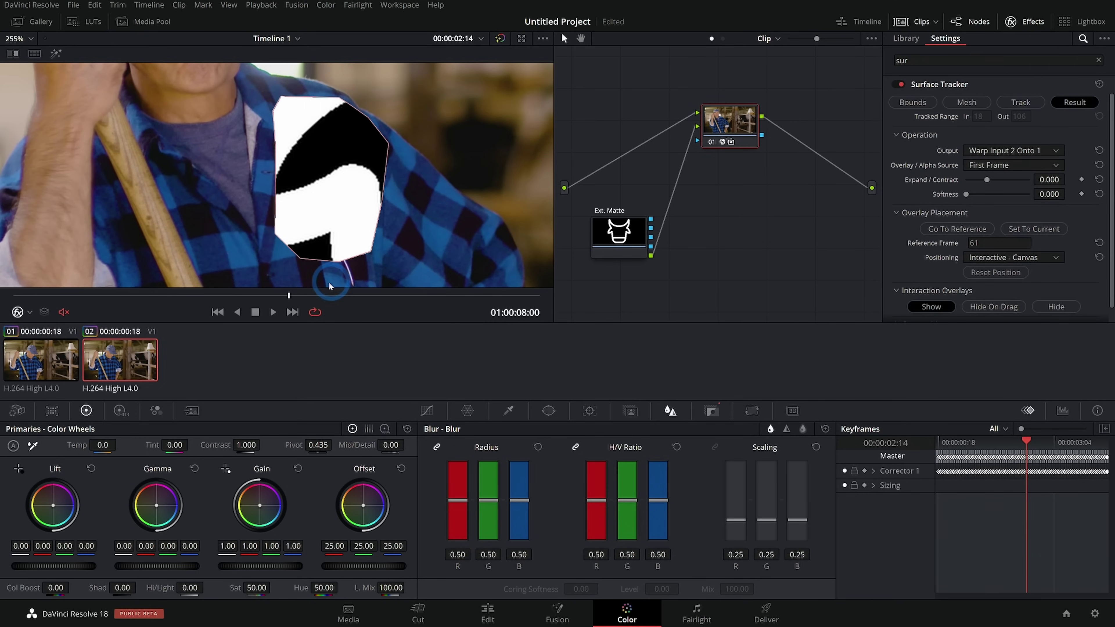
mouse_move(326, 290)
left_mouse_down()
mouse_move(351, 294)
mouse_move(331, 291)
mouse_move(344, 285)
left_mouse_up()
scroll(314, 183, "down", 5)
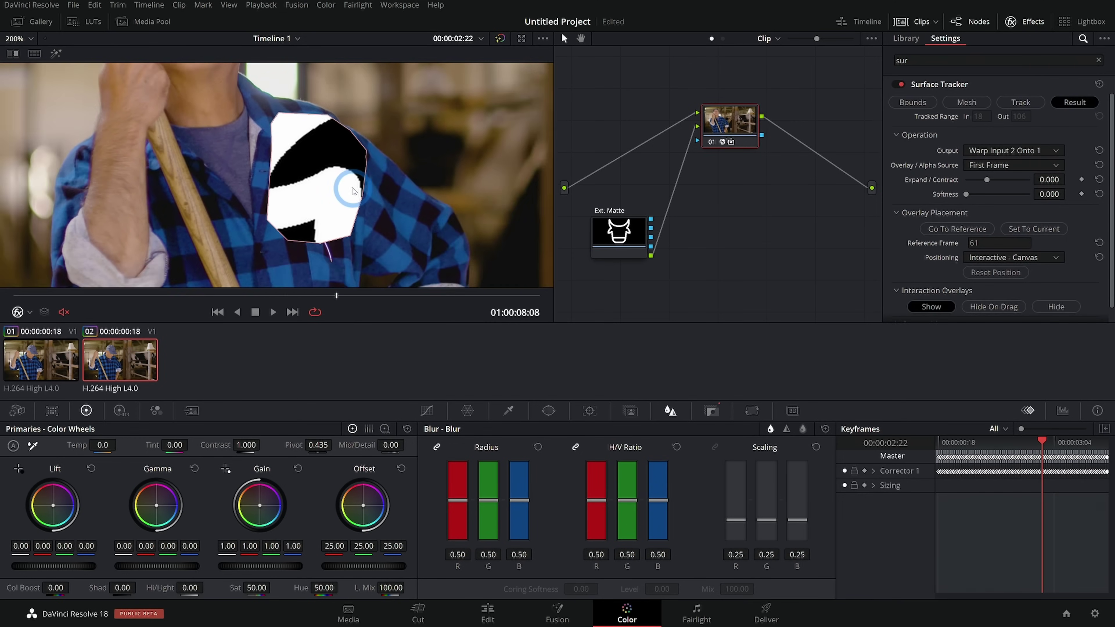
scroll(322, 190, "up", 3)
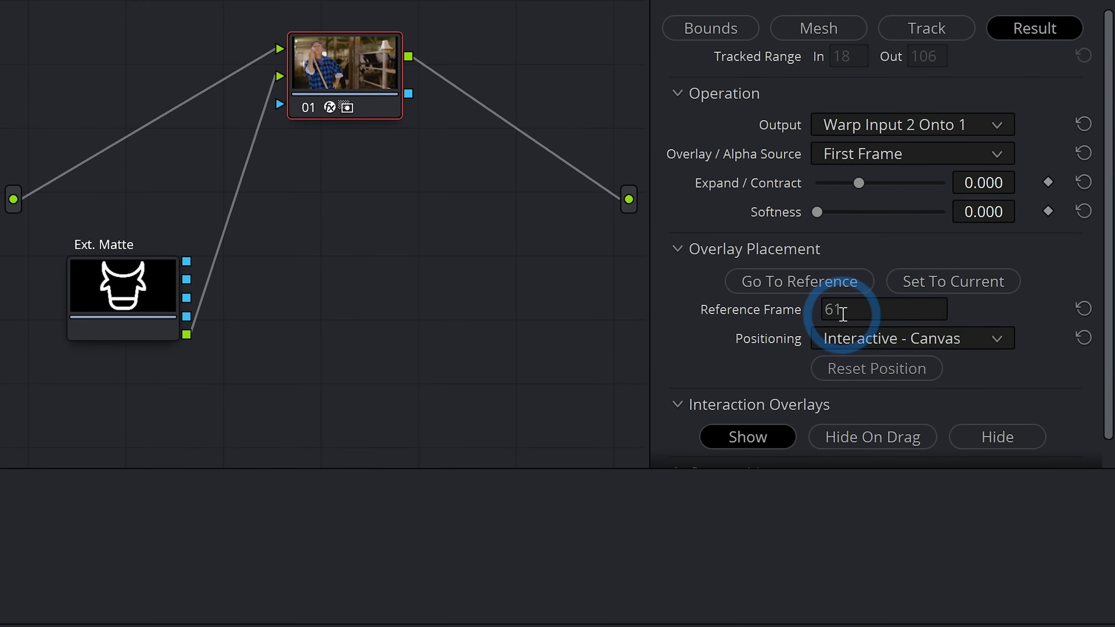
Return to the overlay's reference frame and pull the overlay's four corners in around the tracked chest area.
left_click(816, 287)
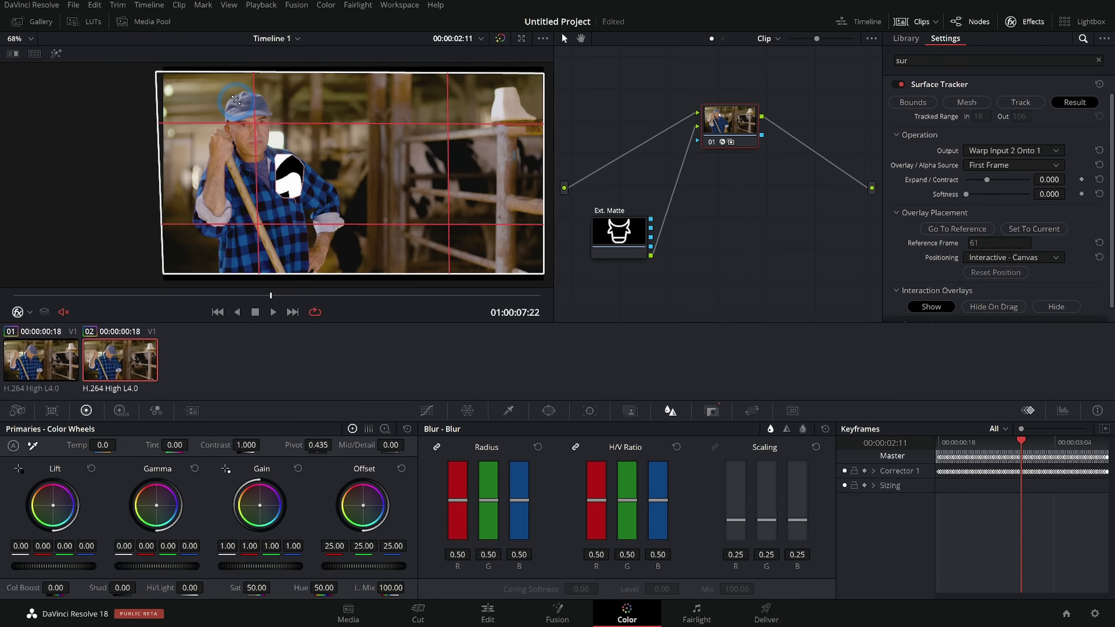
left_click_drag(236, 100, 313, 171)
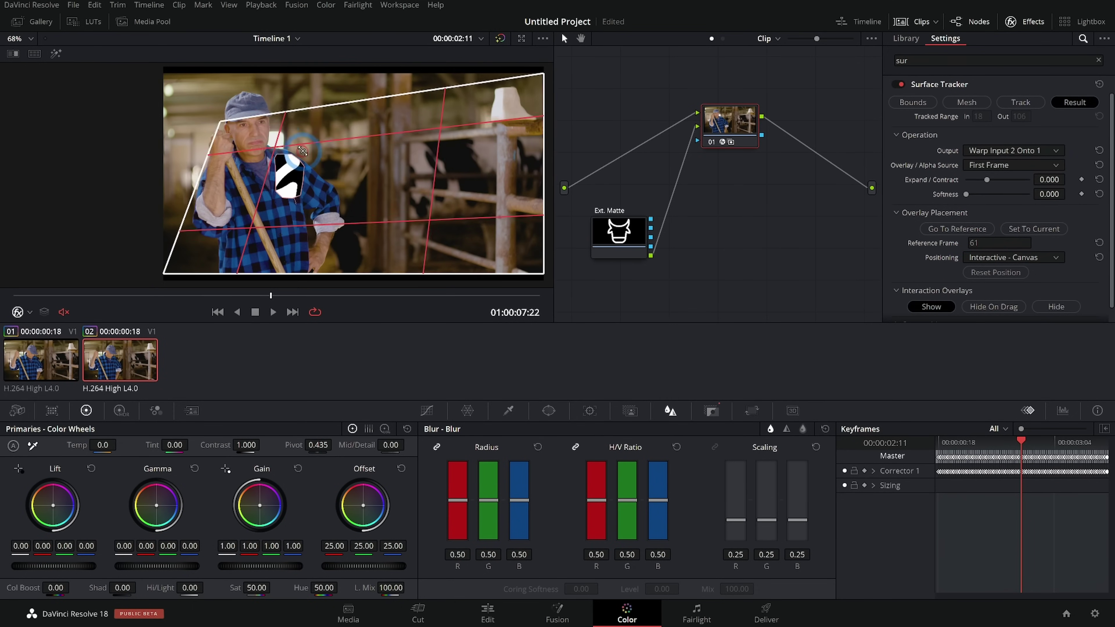
left_click_drag(511, 106, 344, 161)
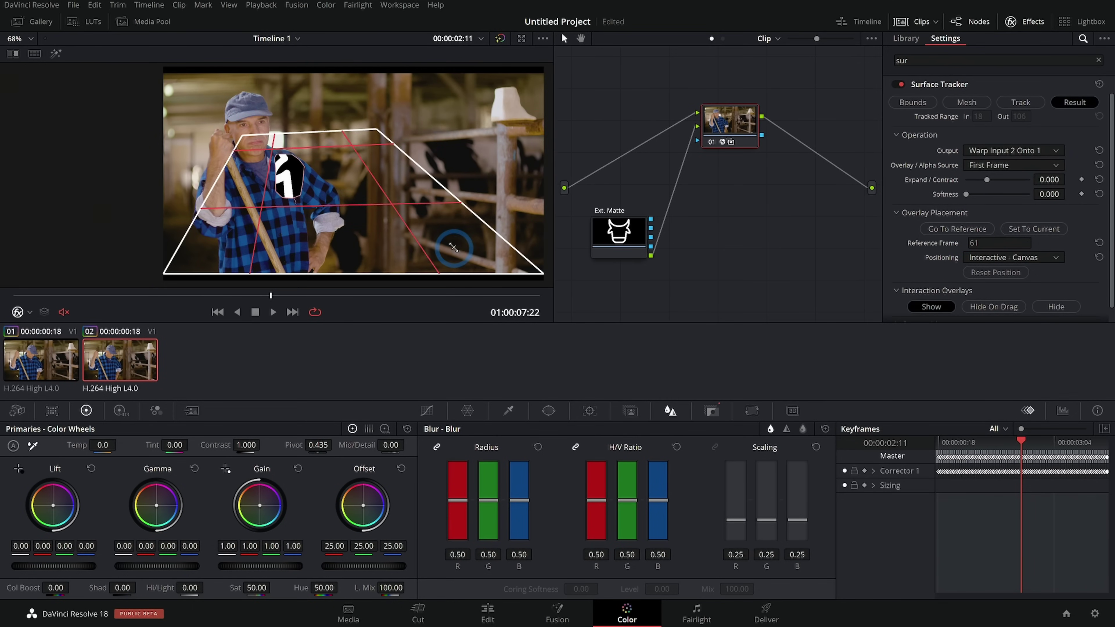
left_click_drag(456, 248, 302, 193)
left_click_drag(210, 243, 288, 191)
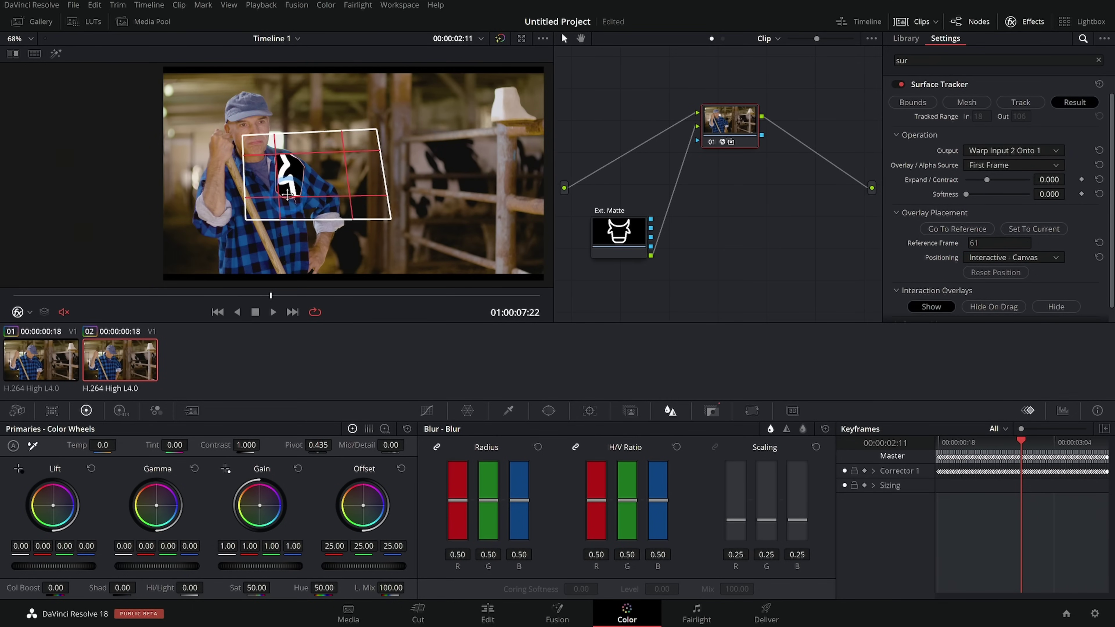
scroll(287, 190, "up", 3)
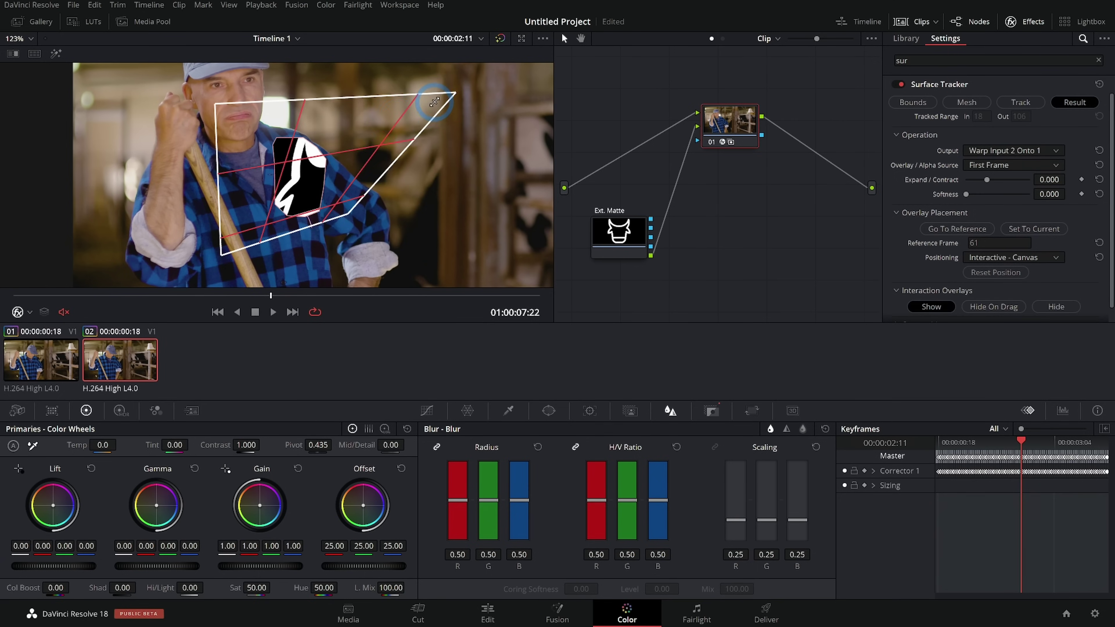
left_click_drag(455, 92, 350, 150)
left_click_drag(218, 126, 261, 126)
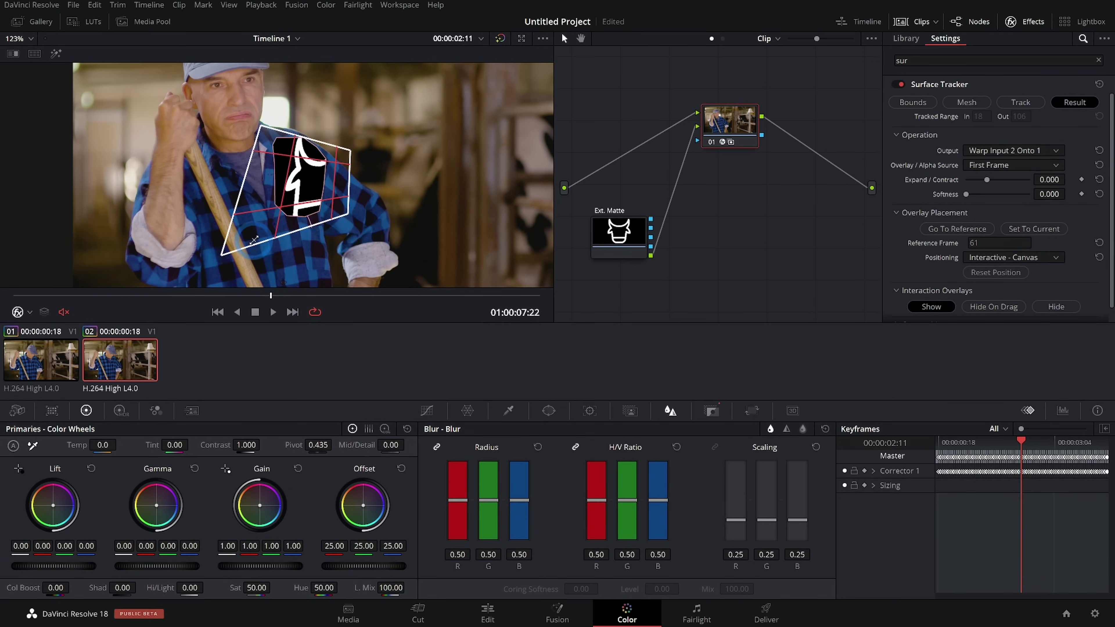
left_click_drag(220, 255, 268, 213)
Refine the overlay's corners and edges so the whole cow-head logo fits upright within the shirt boundary.
scroll(319, 188, "up", 3)
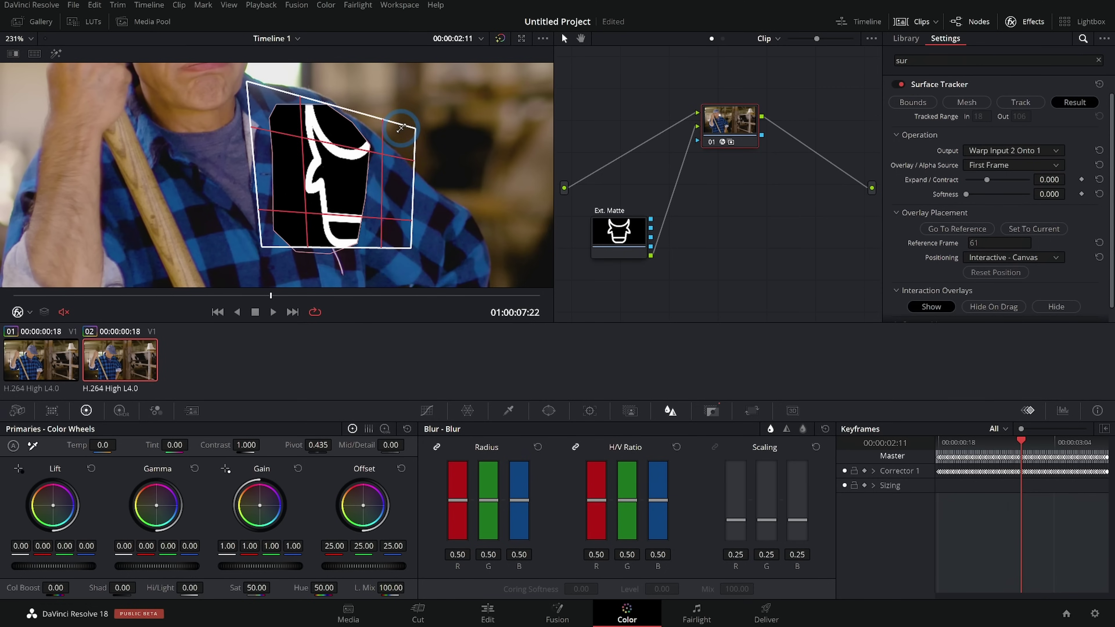
left_click_drag(416, 129, 360, 150)
left_click_drag(255, 99, 274, 135)
left_click_drag(278, 239, 294, 218)
left_click_drag(392, 227, 351, 200)
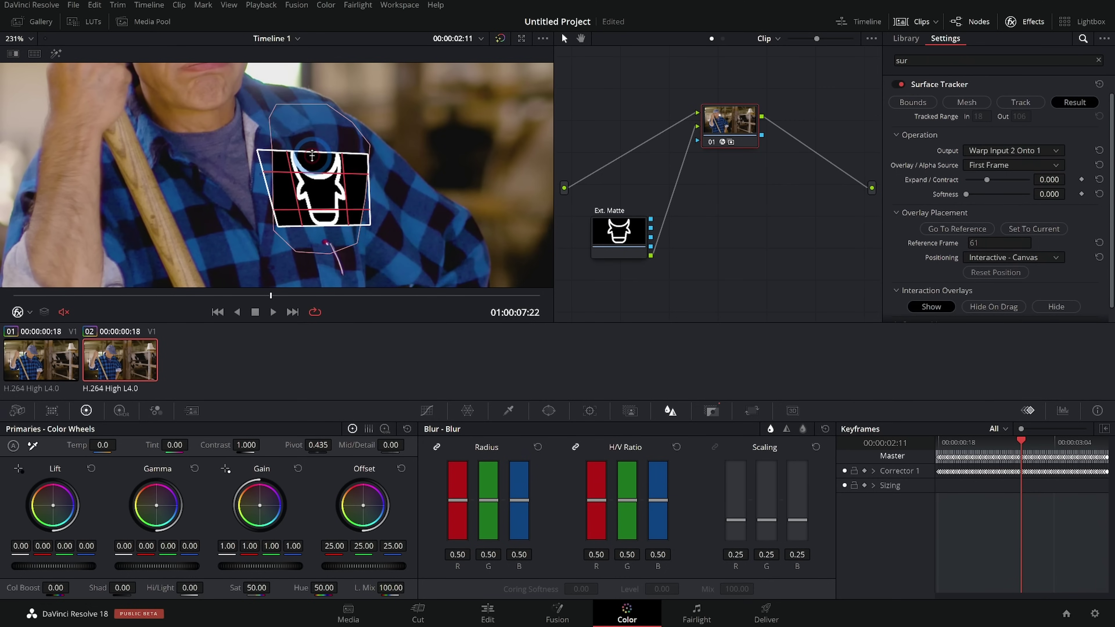
left_click_drag(311, 155, 316, 149)
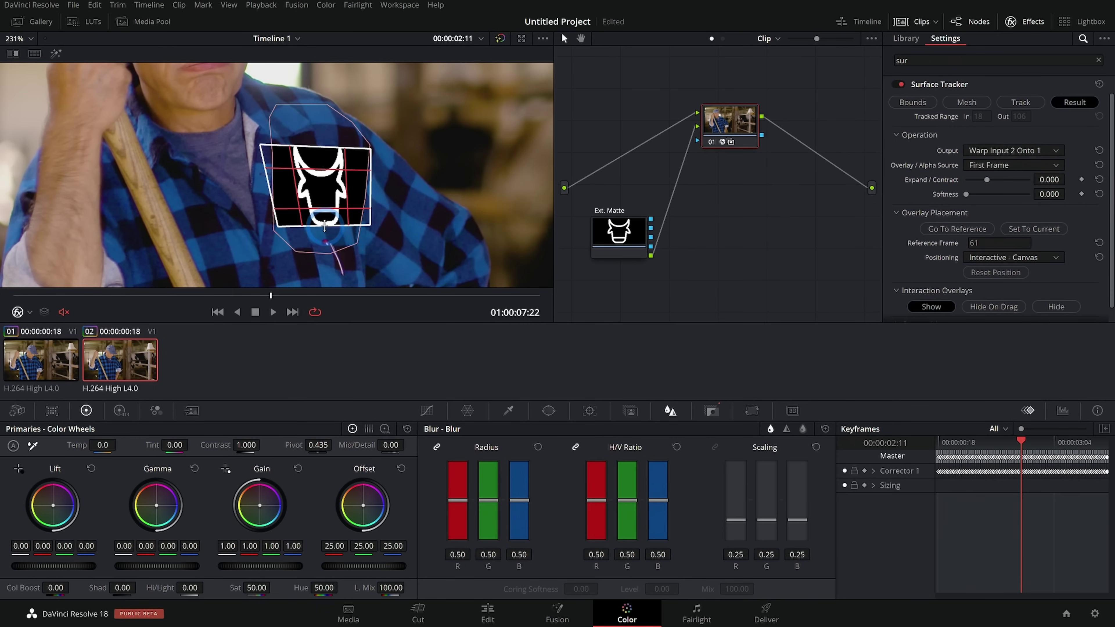
left_click_drag(309, 221, 326, 220)
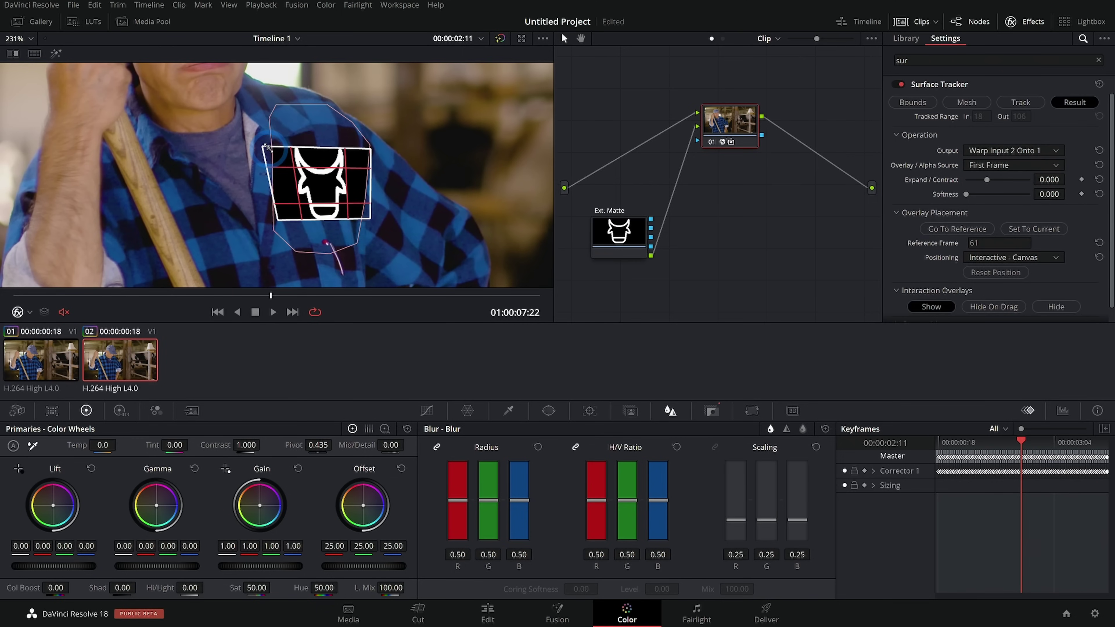
Pull the overlay's two corners nearest the sleeve slightly inward and play the clip to check the logo's placement.
left_click_drag(372, 150, 362, 148)
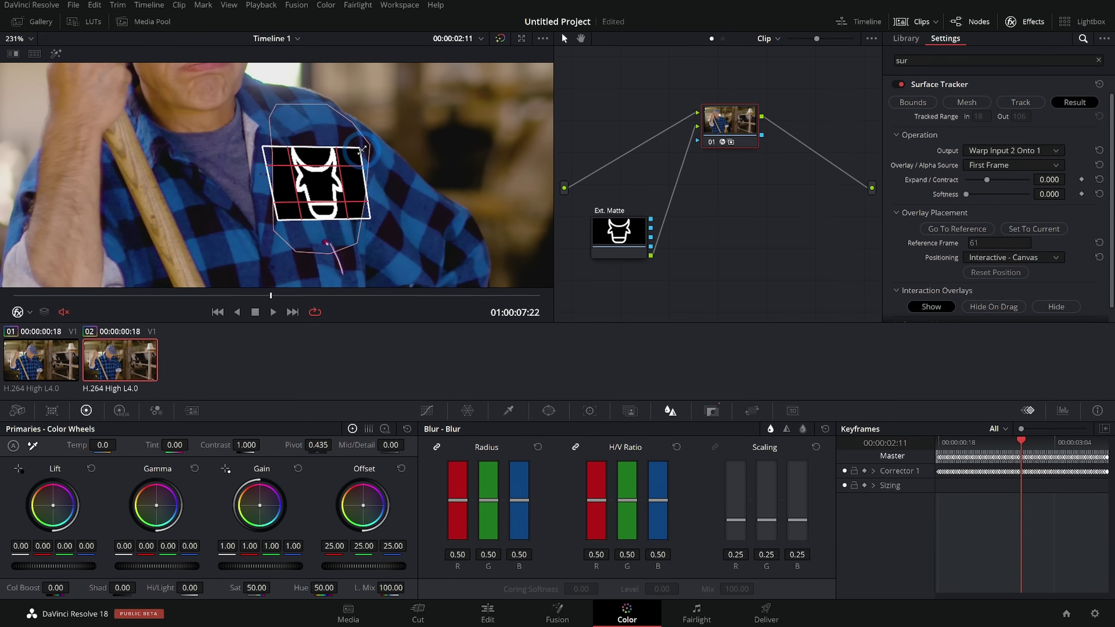
left_click_drag(370, 214, 366, 205)
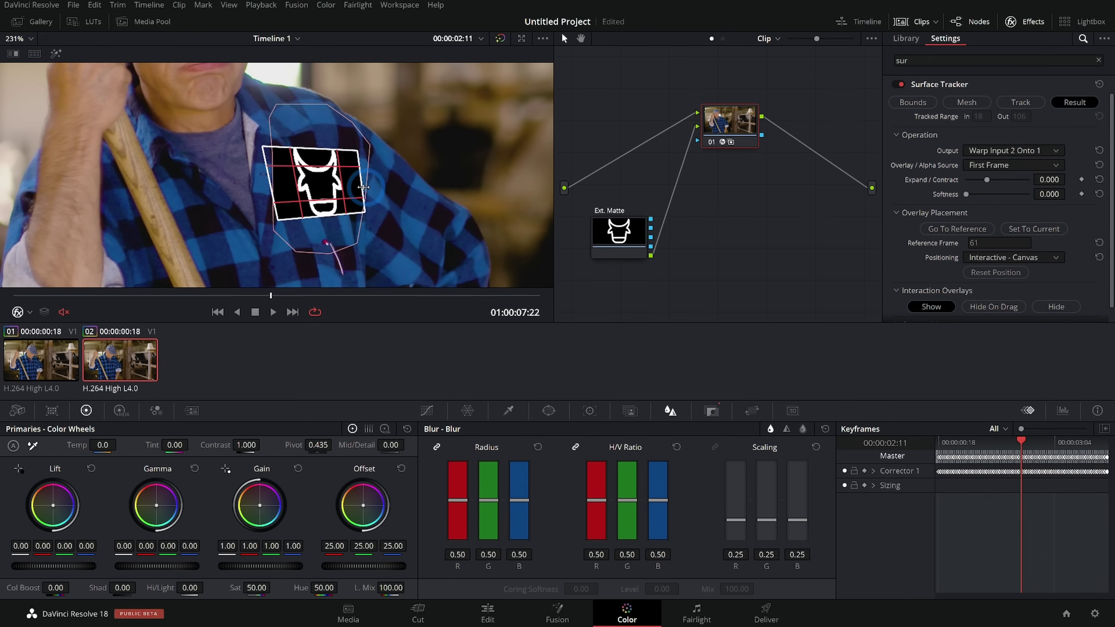
left_click(275, 313)
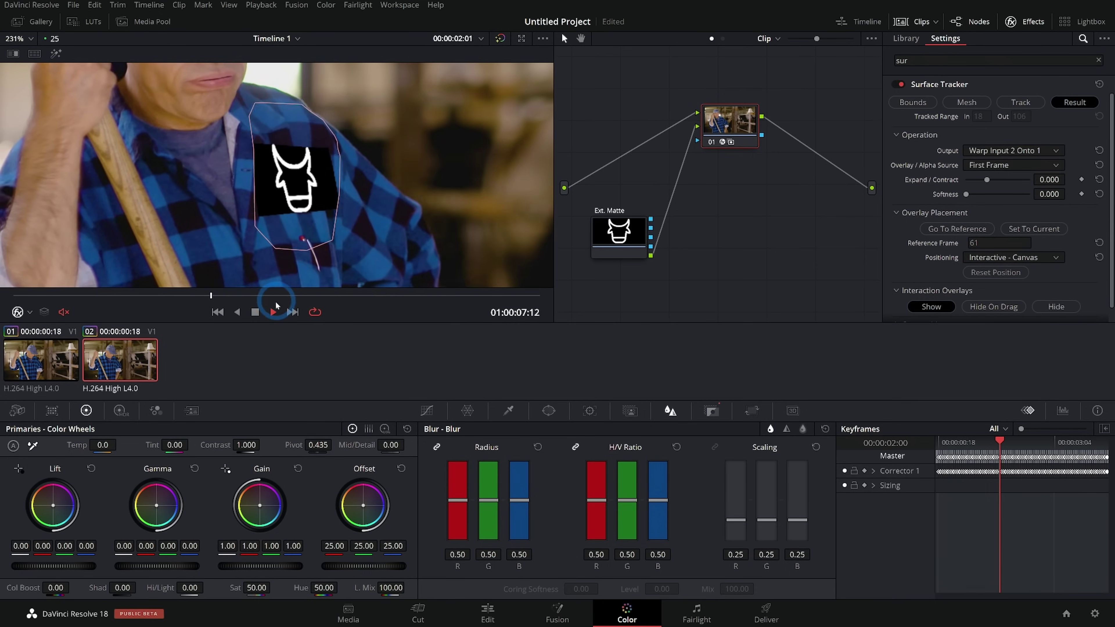
left_click(255, 311)
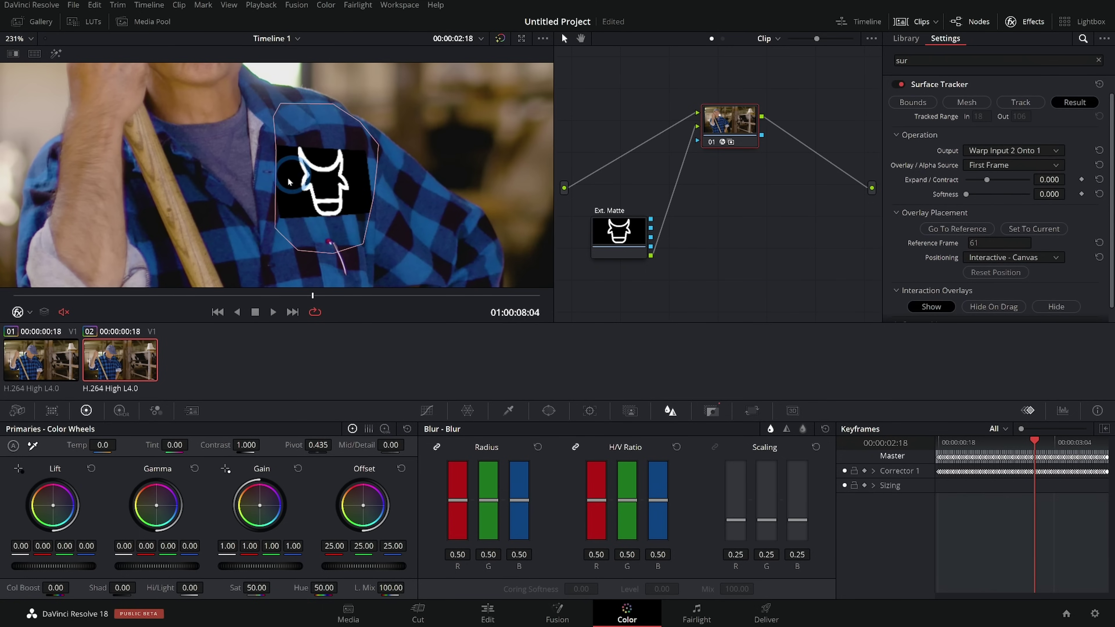
scroll(292, 235, "up", 2)
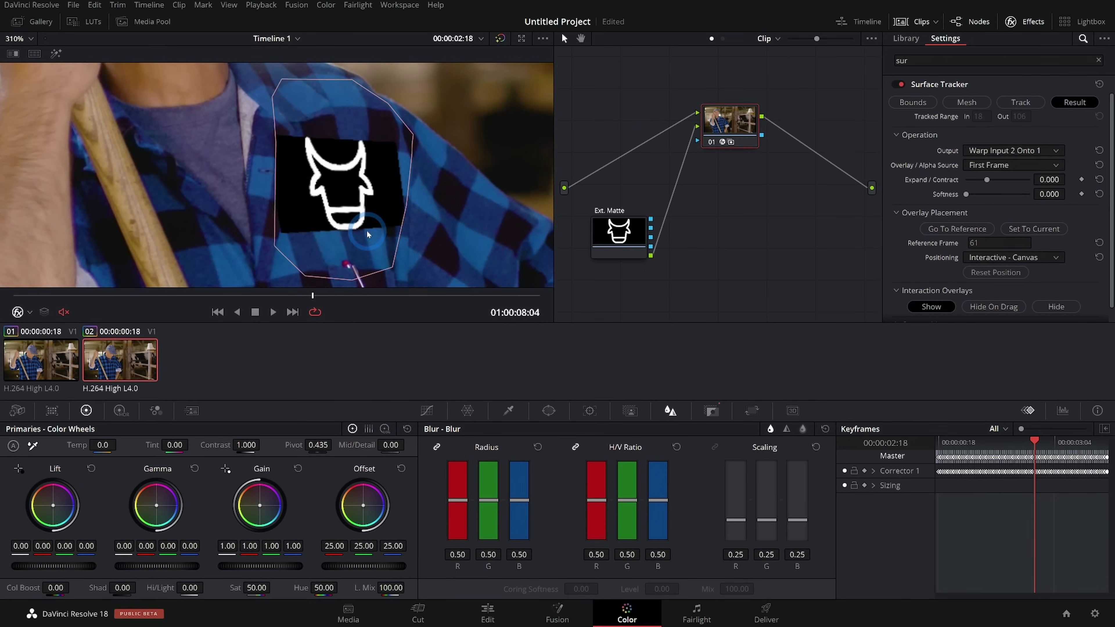
Move node 01 lower in the node graph and label it "Surf Tracker".
left_click_drag(733, 133, 722, 175)
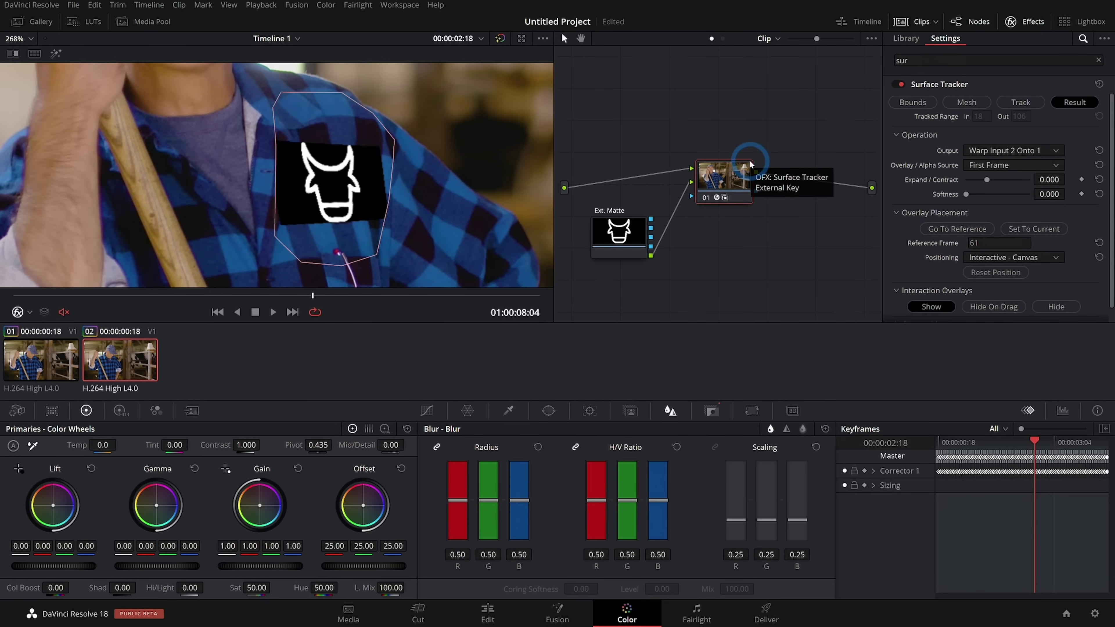
right_click(722, 178)
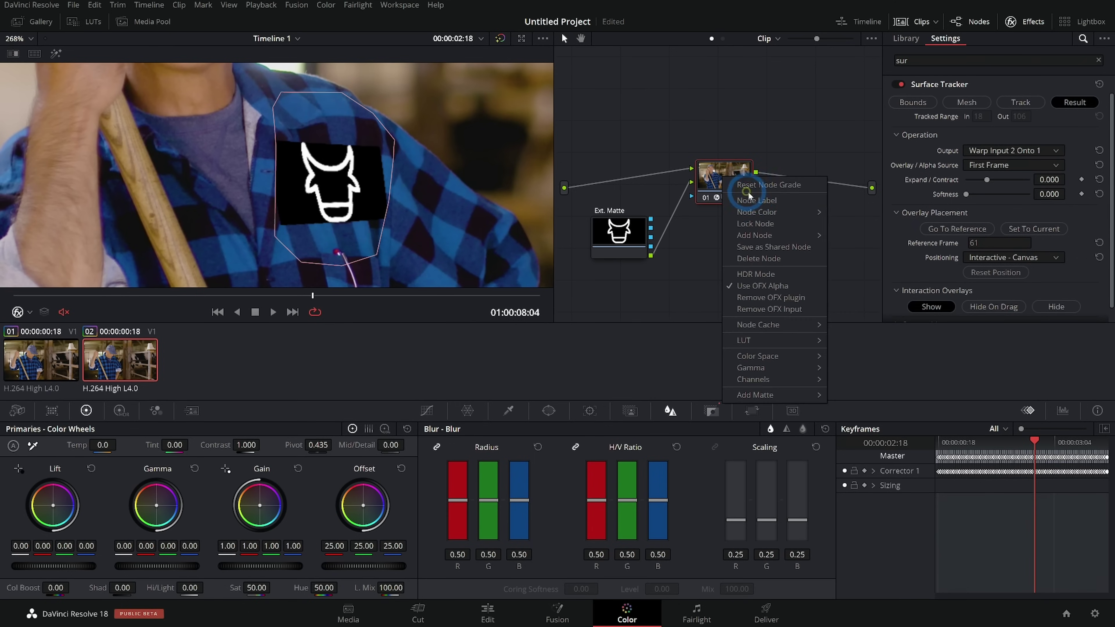
left_click(755, 199)
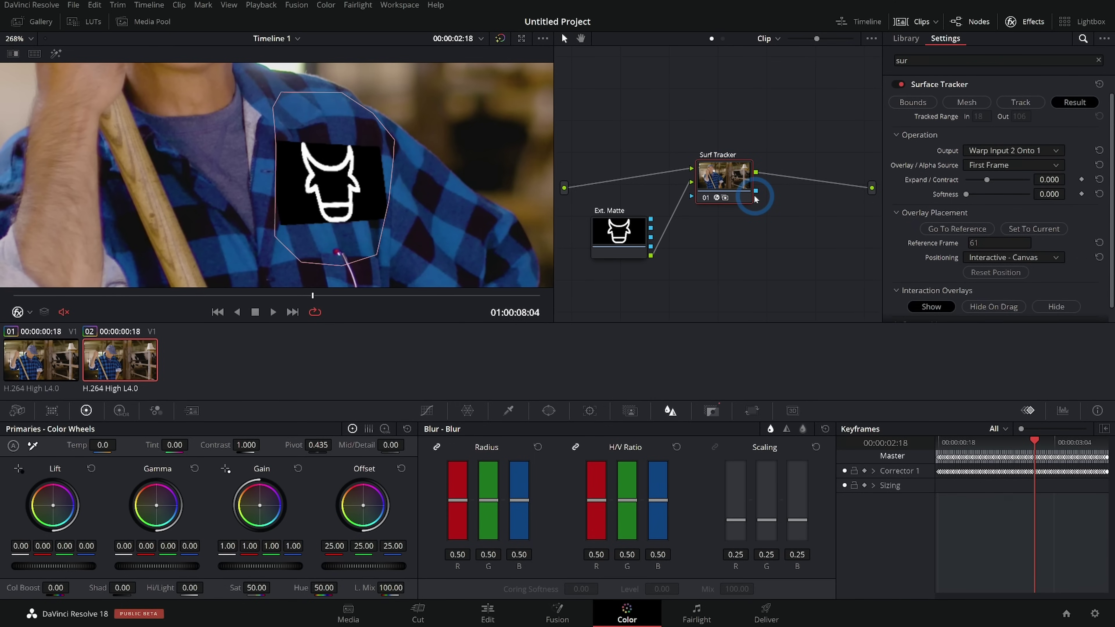
Add a Layer Mixer with node 02, connecting node 02 to its first input and Surf Tracker to its second, and place node 02 above.
left_click(726, 179)
key("alt+l")
left_click_drag(804, 182, 808, 140)
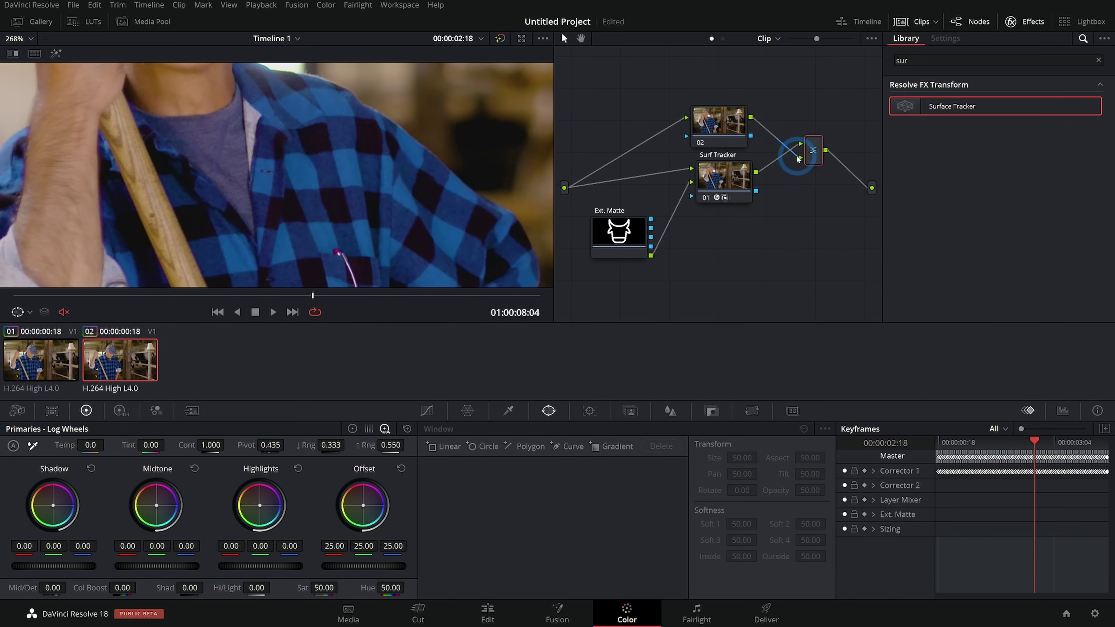
left_click(796, 156)
left_click(792, 149)
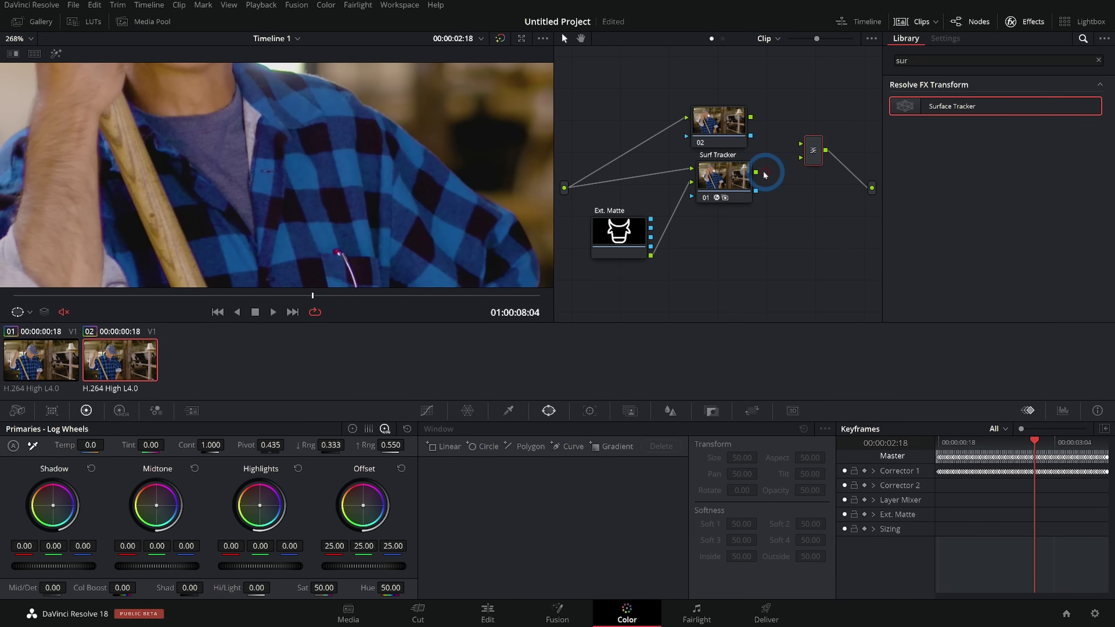
left_click_drag(786, 166, 801, 160)
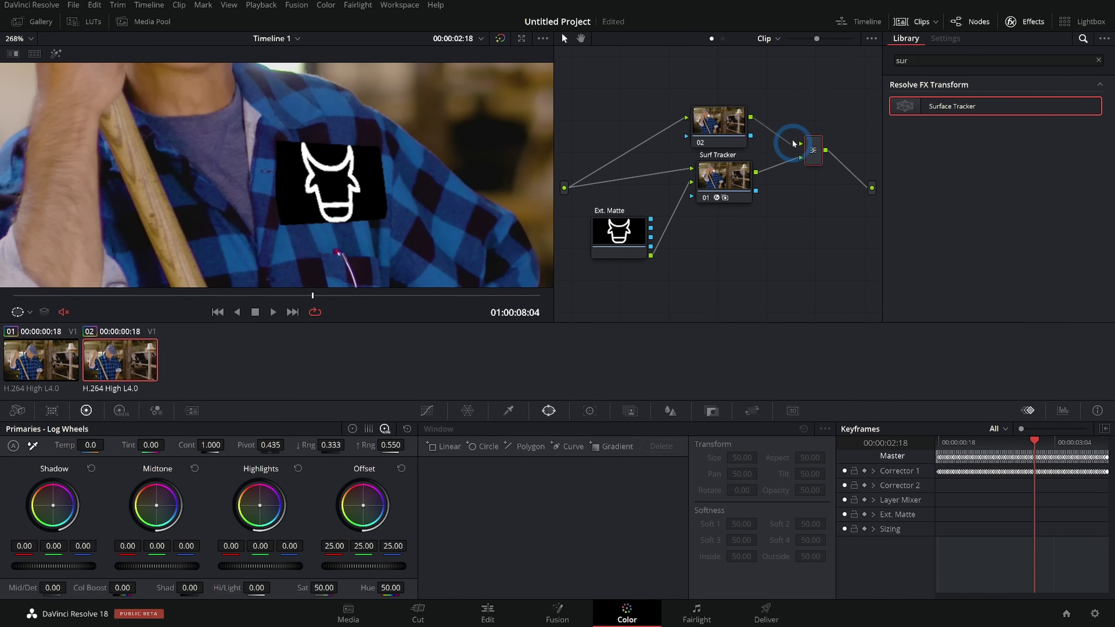
left_click_drag(741, 129, 751, 123)
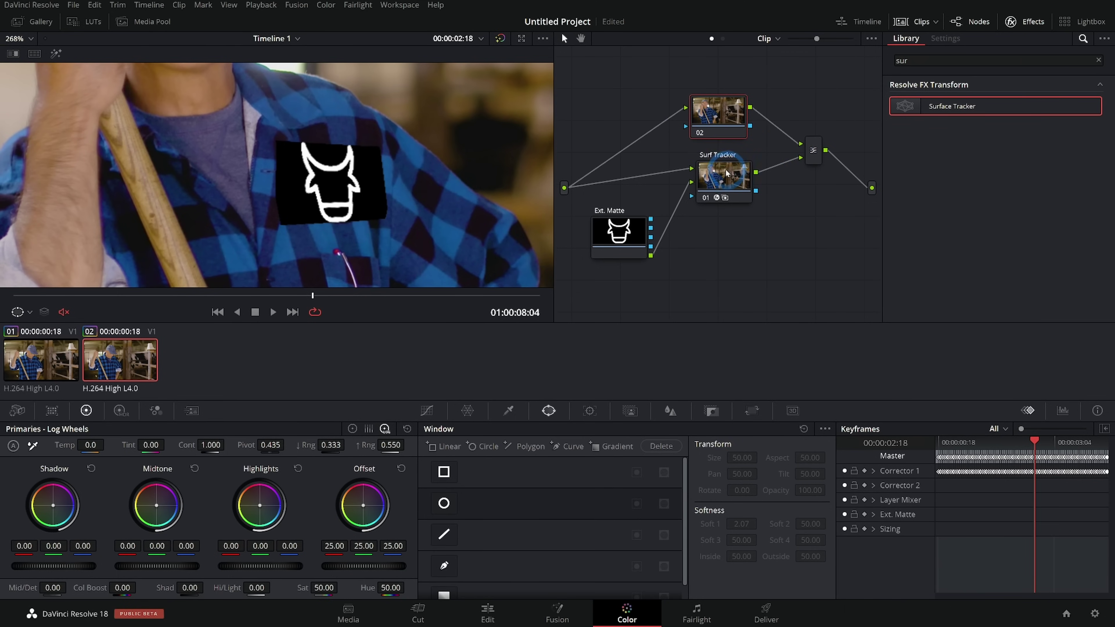
Try blending the two layers with the Layer Mixer's Add composite mode.
left_click(815, 153)
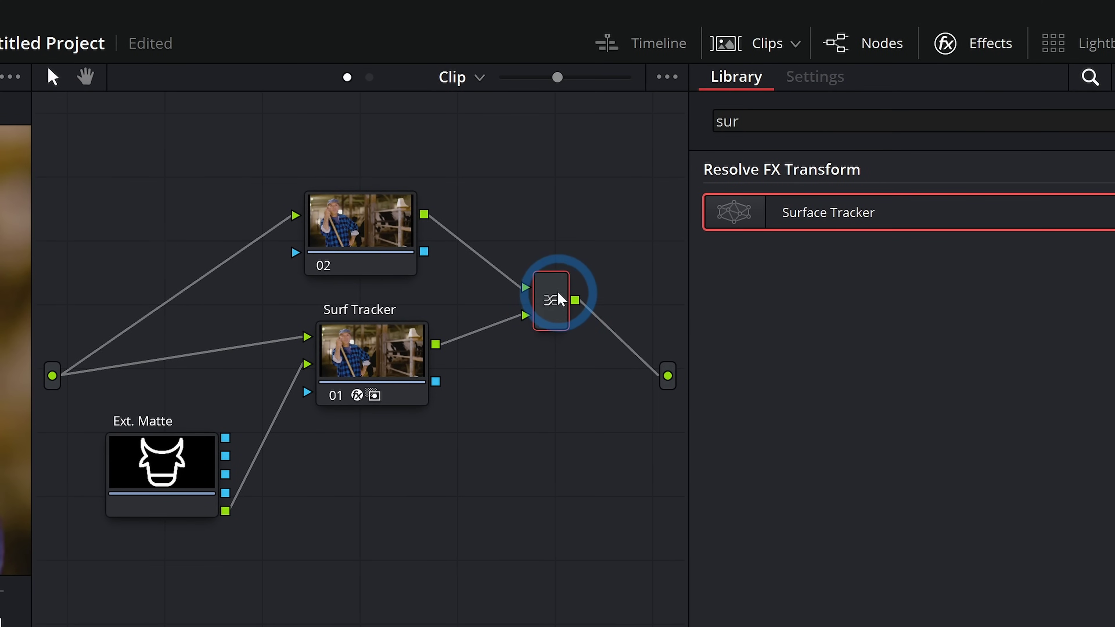
right_click(560, 310)
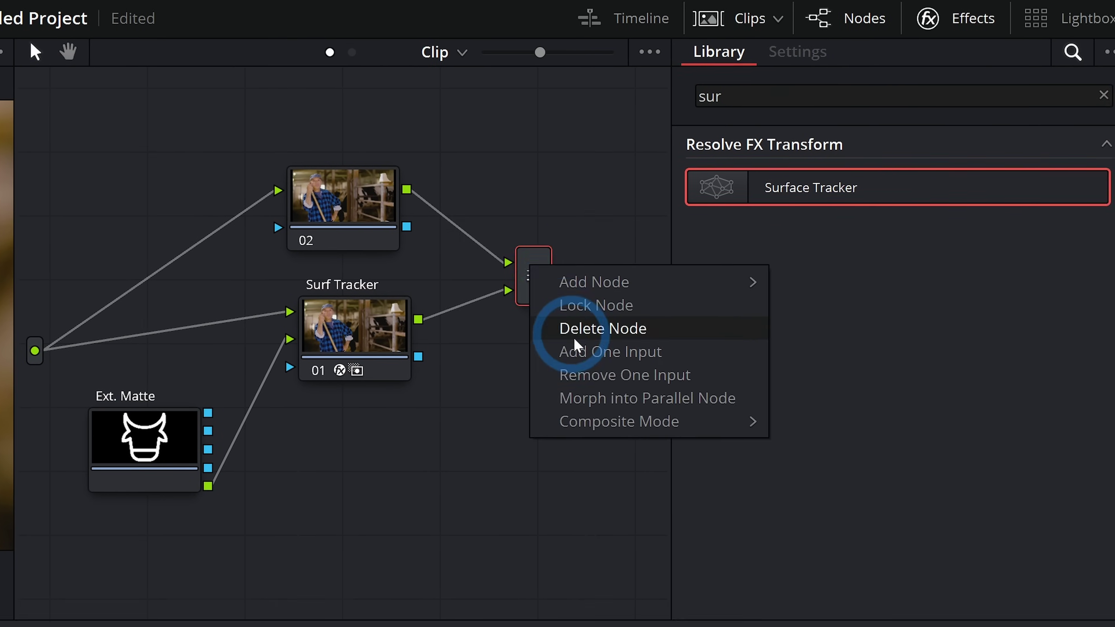
mouse_move(636, 447)
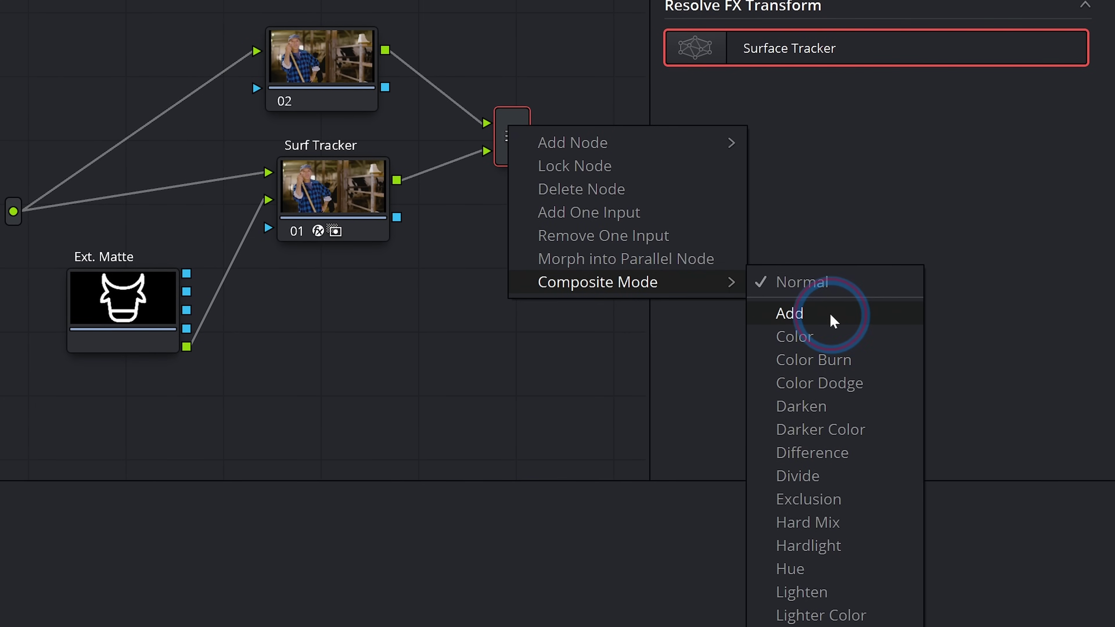
left_click(831, 353)
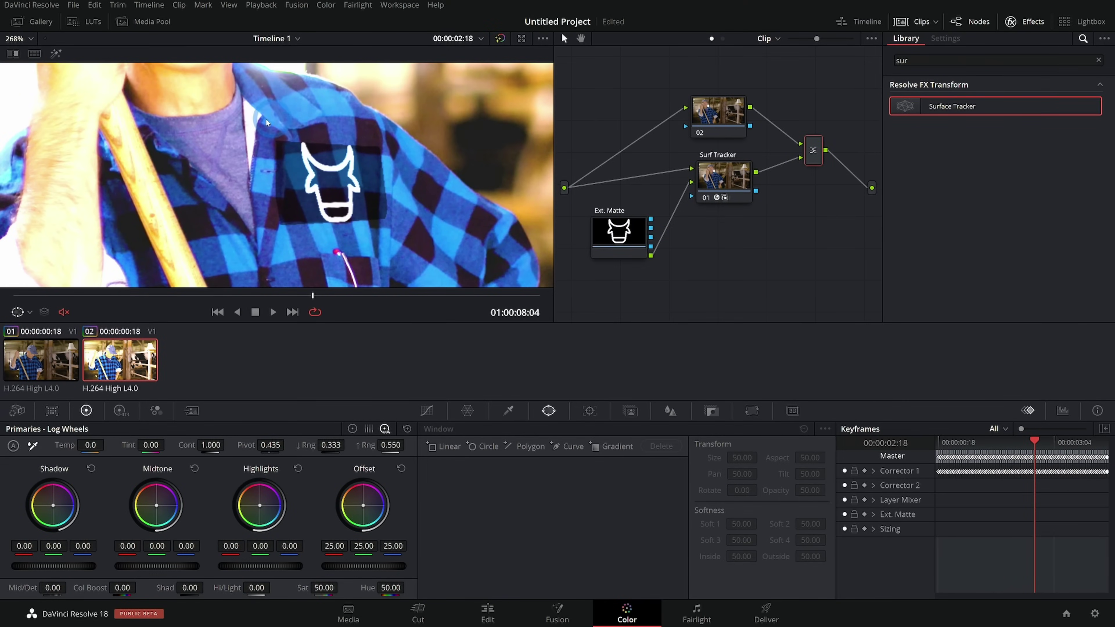
Set the Surf Tracker node's Surface Tracker output to Warp Input 2 Onto Blank.
left_click(717, 189)
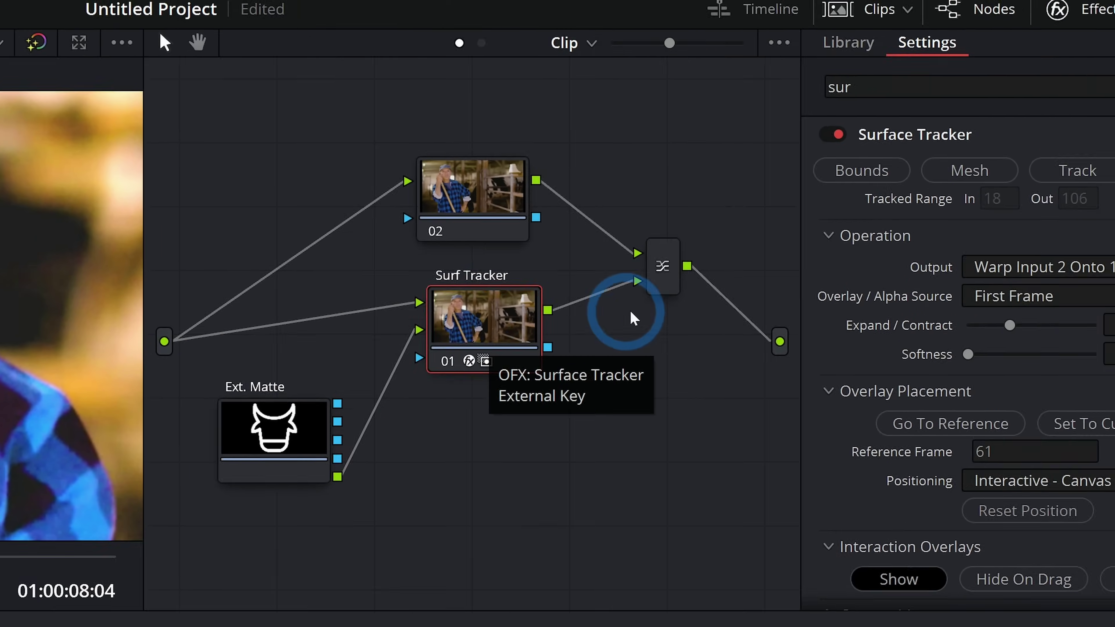
left_click(1062, 270)
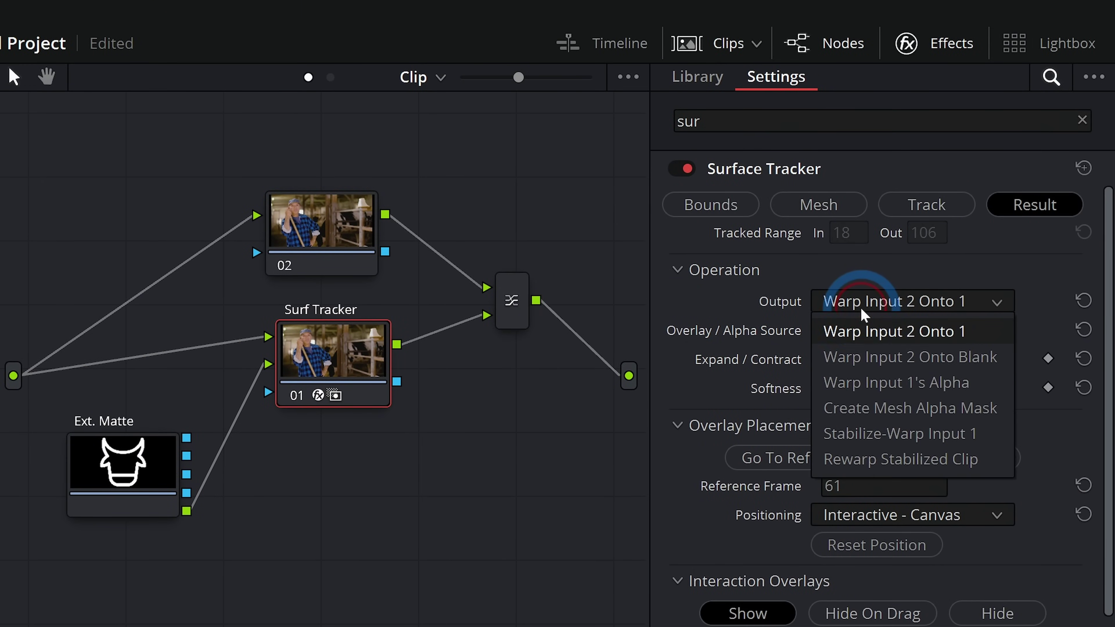
left_click(909, 312)
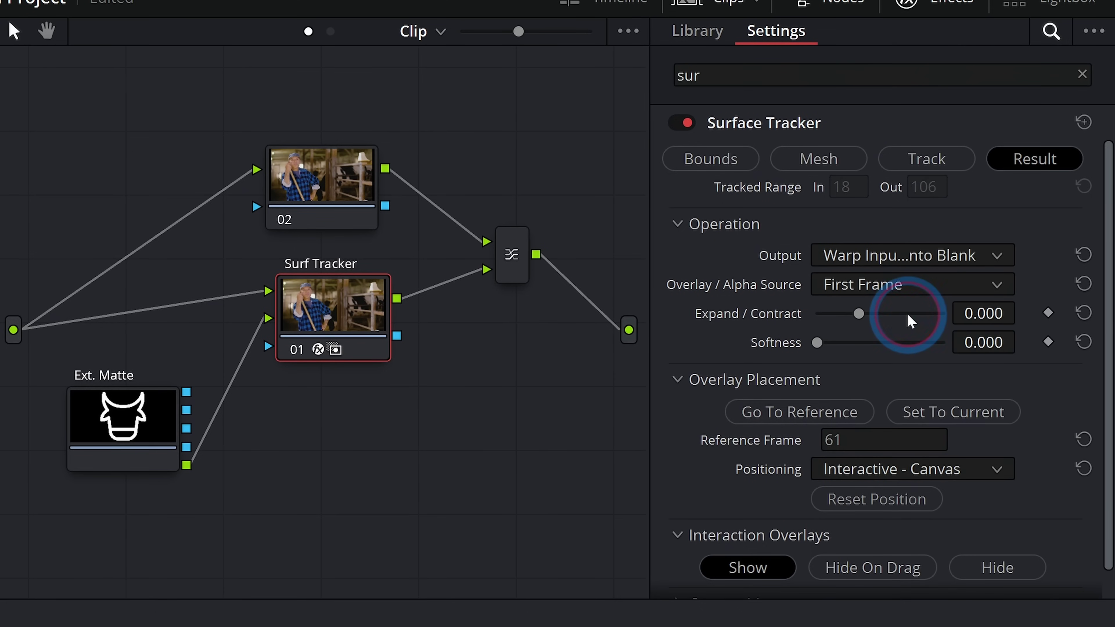
Set the Layer Mixer's composite mode to Add so only the white logo overlays the shirt.
right_click(814, 157)
mouse_move(860, 235)
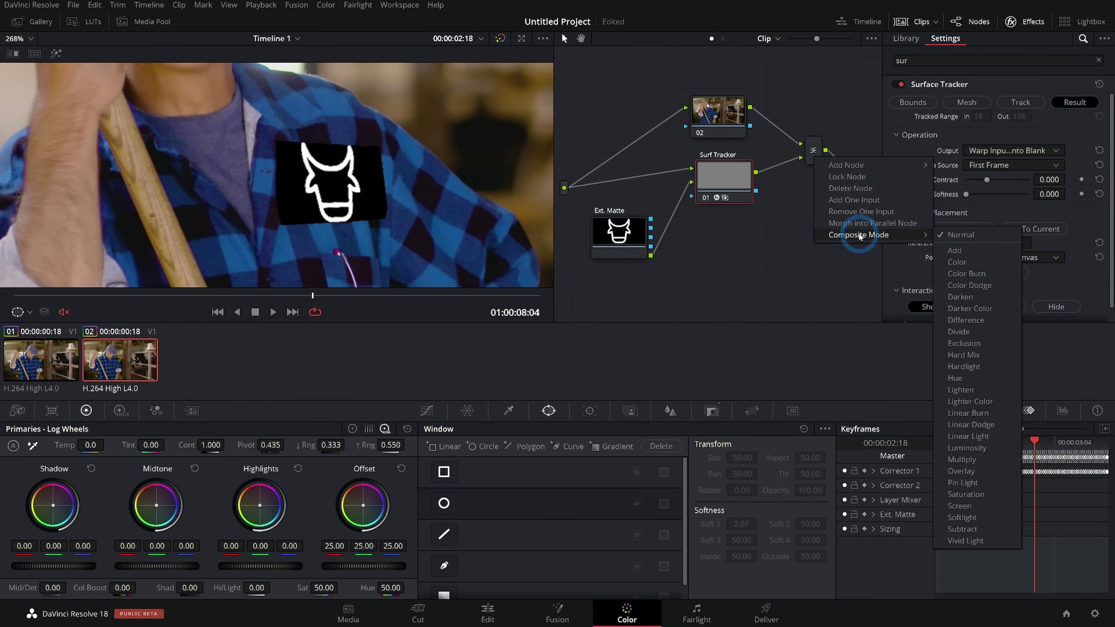
left_click(955, 250)
left_click(837, 241)
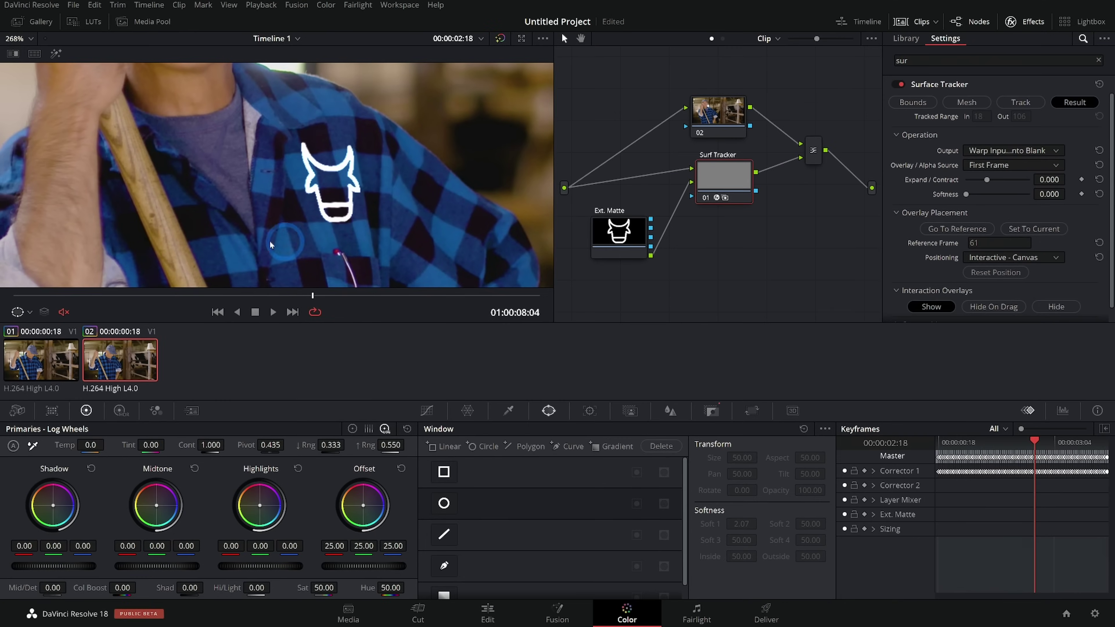
Insert serial node 03 between Surf Tracker and the Layer Mixer, and make room around it in the graph.
scroll(216, 178, "down", 6)
scroll(283, 196, "up", 7)
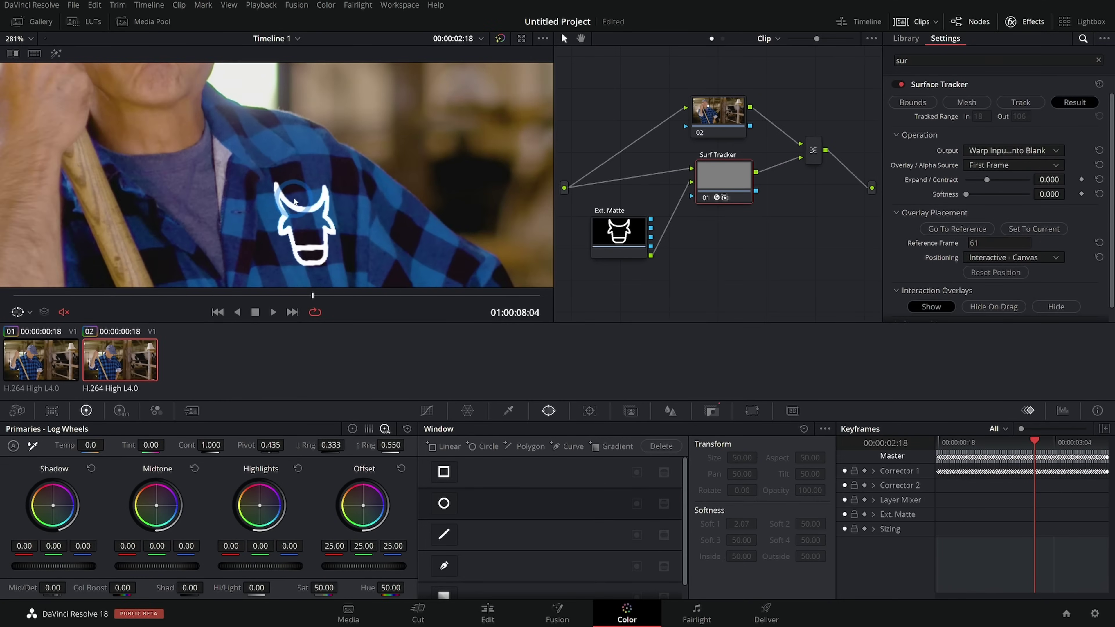
scroll(294, 202, "up", 5)
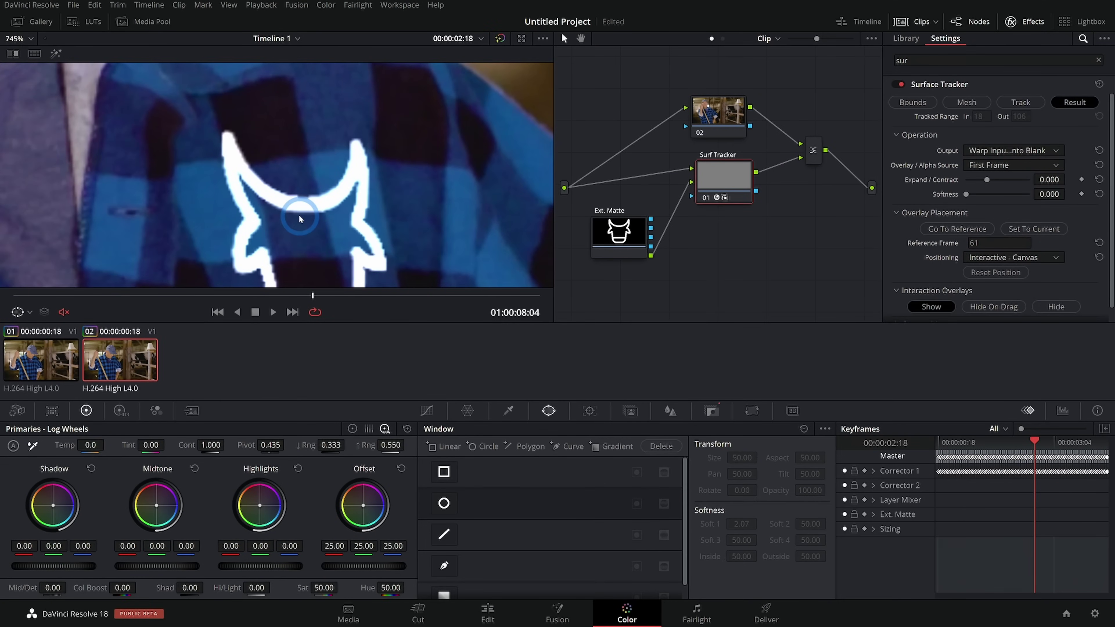
key("alt+s")
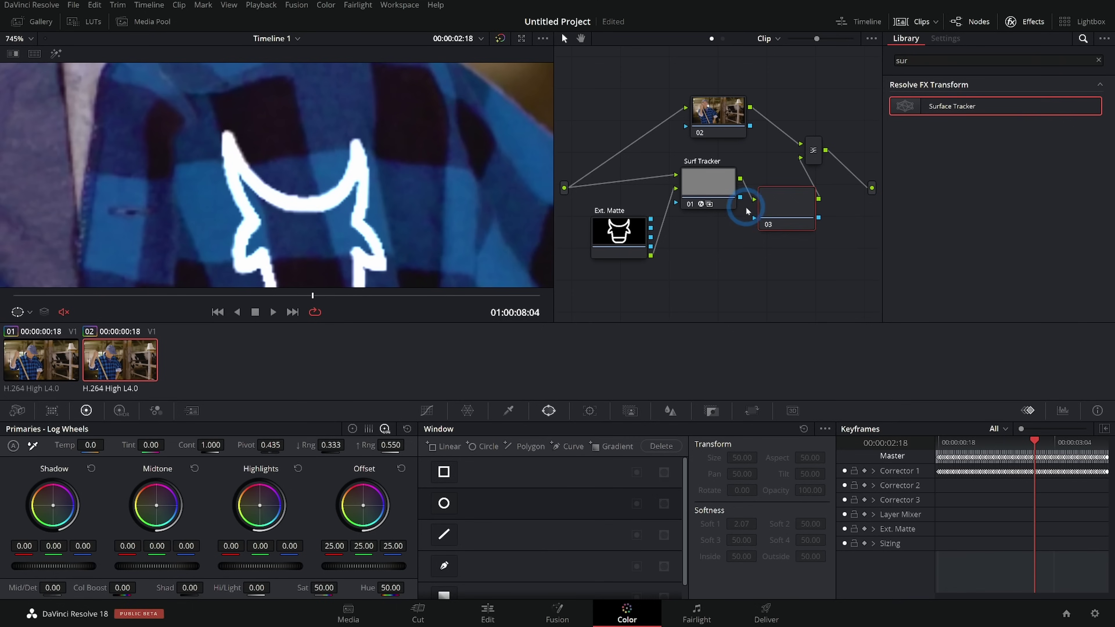
left_click_drag(795, 212, 798, 219)
left_click_drag(824, 153, 736, 132)
left_click_drag(712, 199, 704, 194)
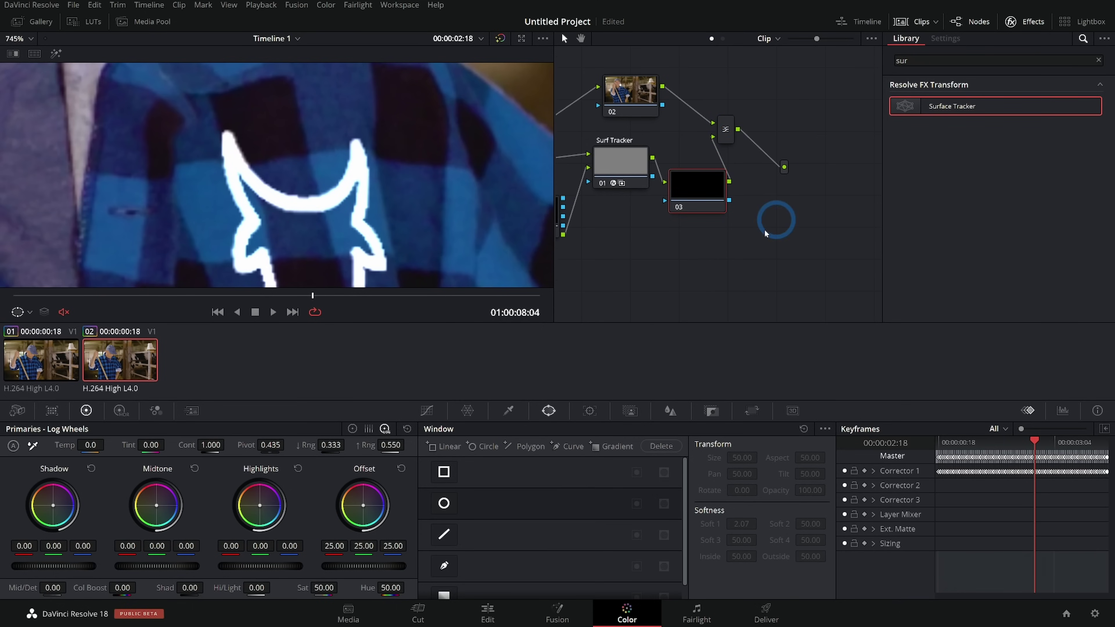
Soften the logo on node 03 with a blur radius of 0.53 and lower its Gain to blend with the shirt.
left_click(676, 412)
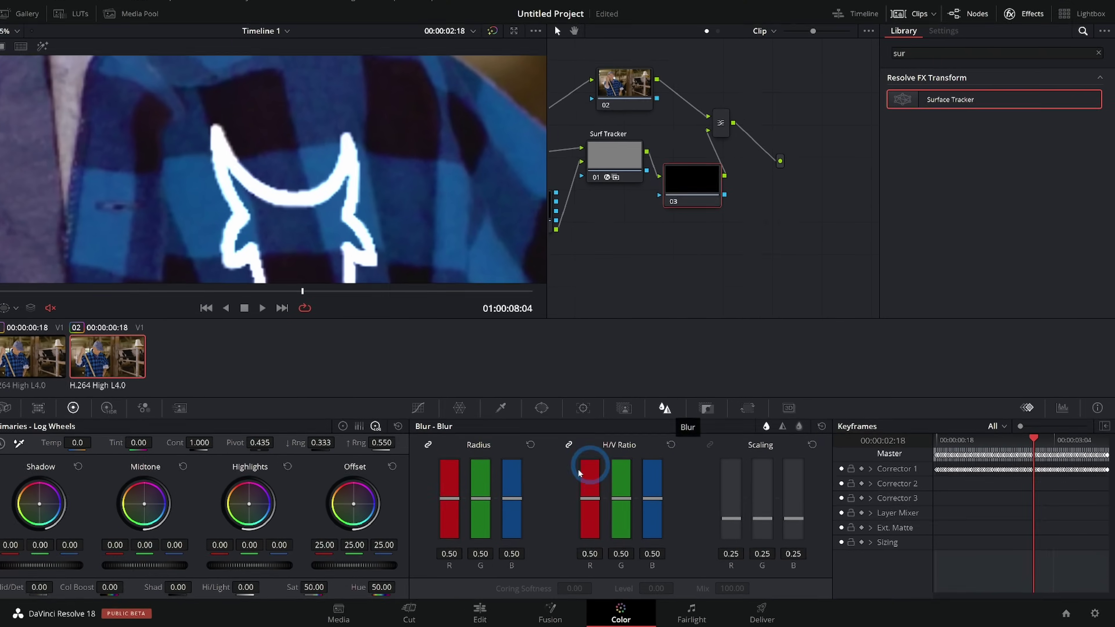
left_click(483, 500)
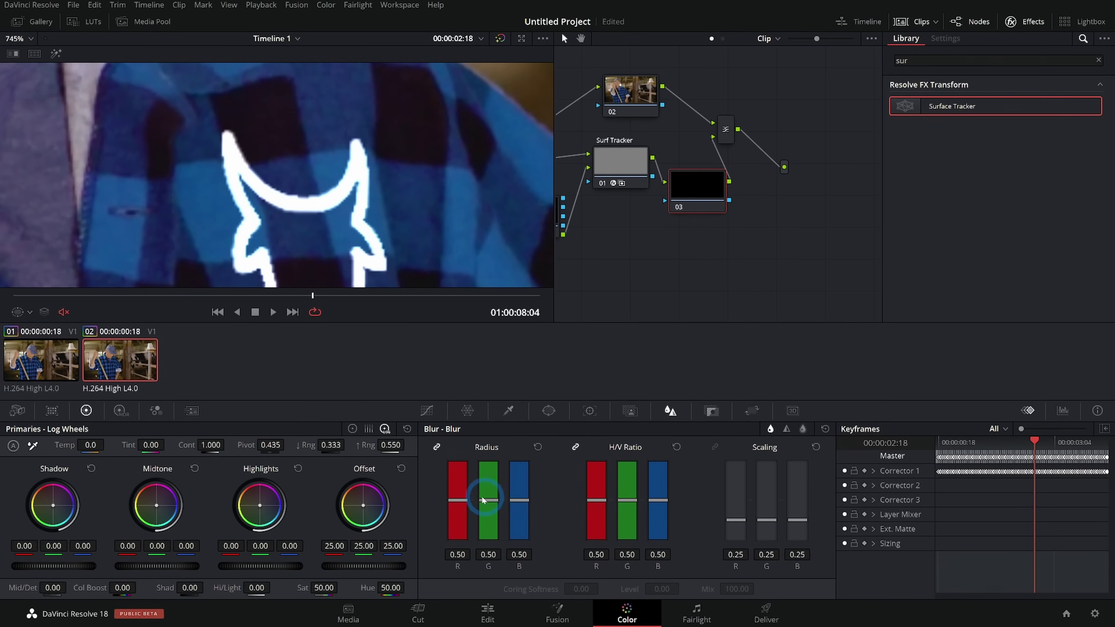
left_click(352, 429)
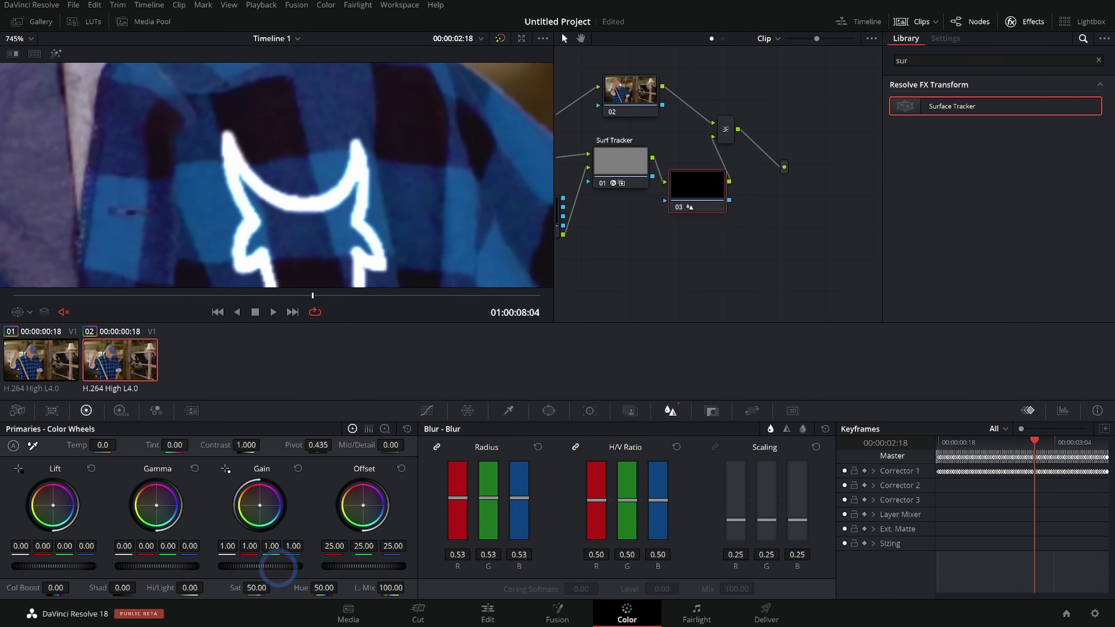
left_click_drag(278, 570, 713, 331)
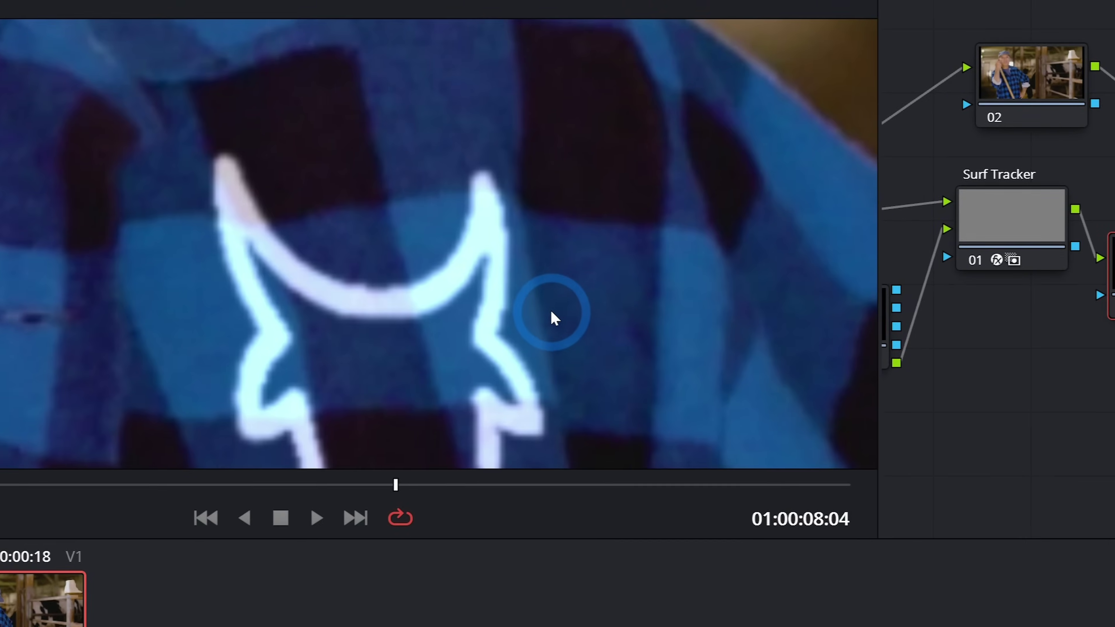
Select the Surf Tracker node and scrub through the clip to check how the blended logo follows the shirt.
scroll(382, 201, "down", 5)
scroll(336, 190, "down", 5)
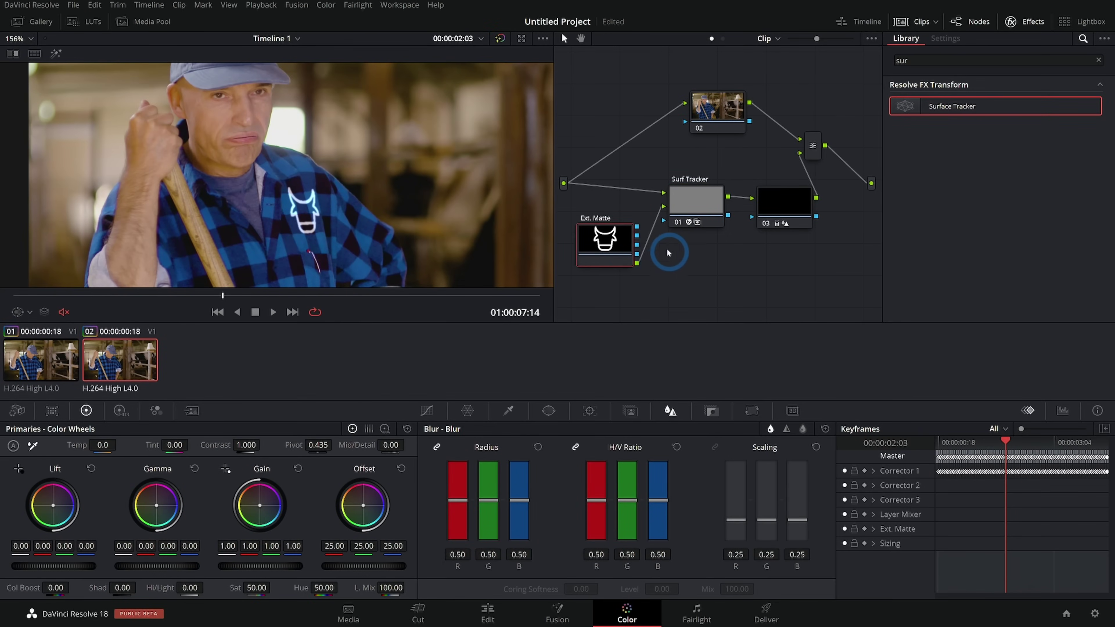
left_click(679, 212)
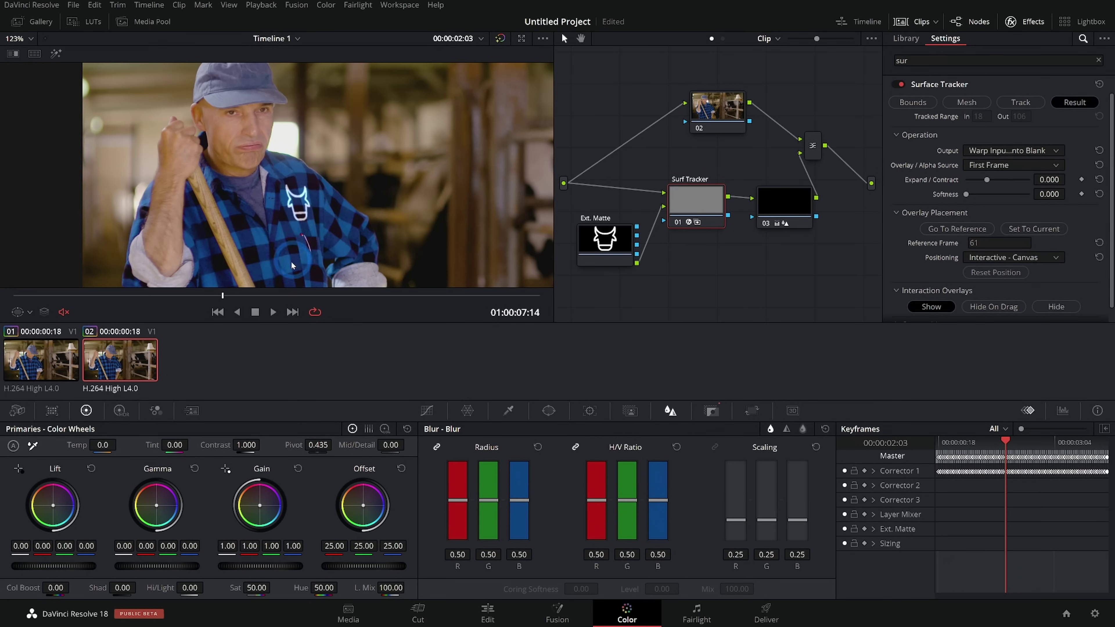
left_click_drag(248, 295, 318, 294)
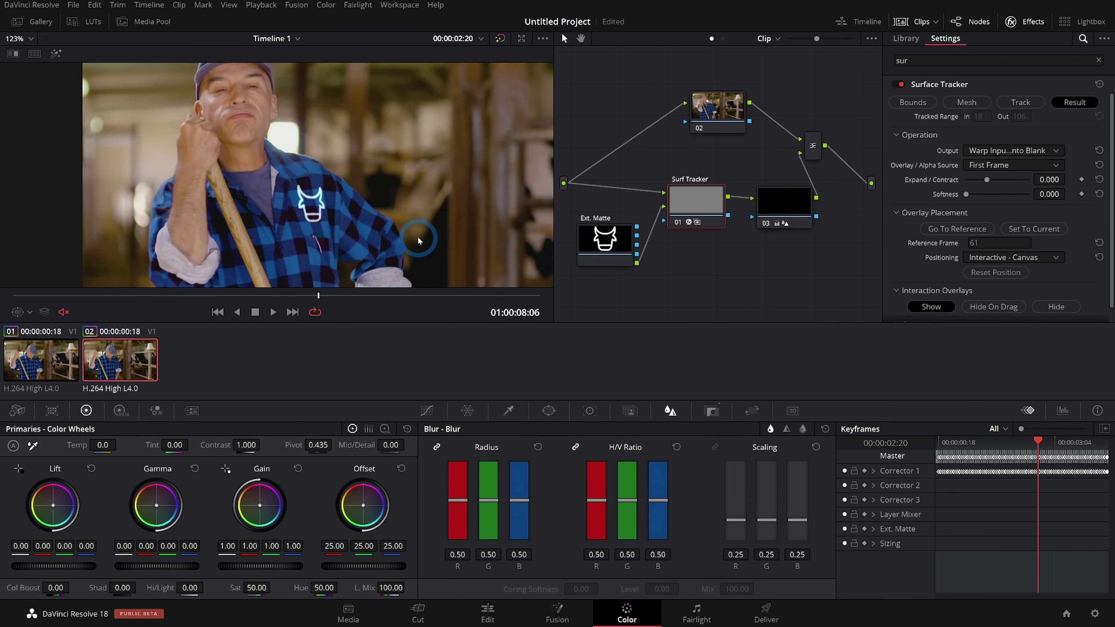